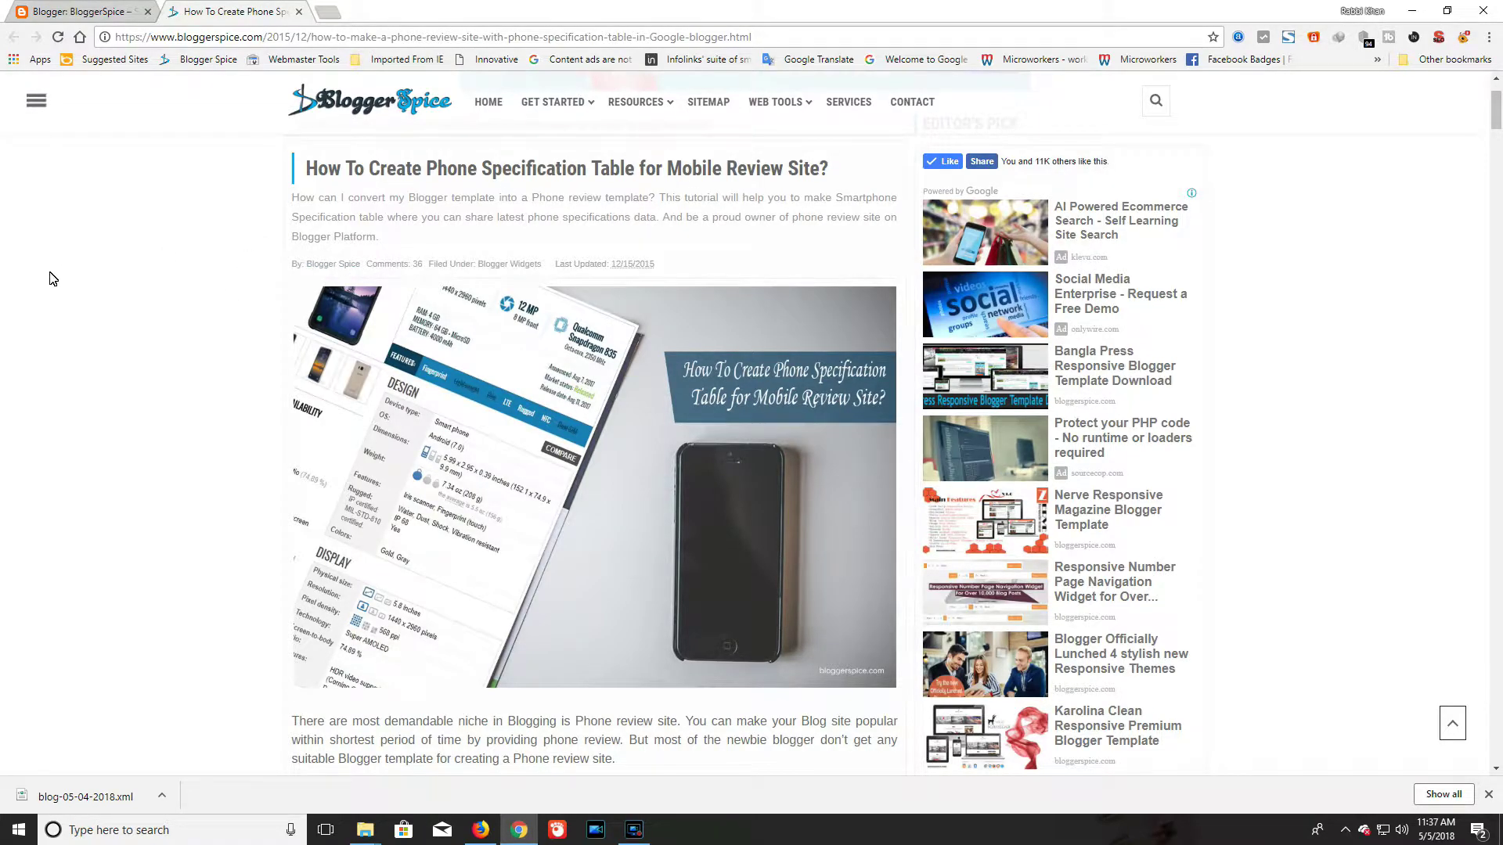
pyautogui.scroll(-8, 165, 374)
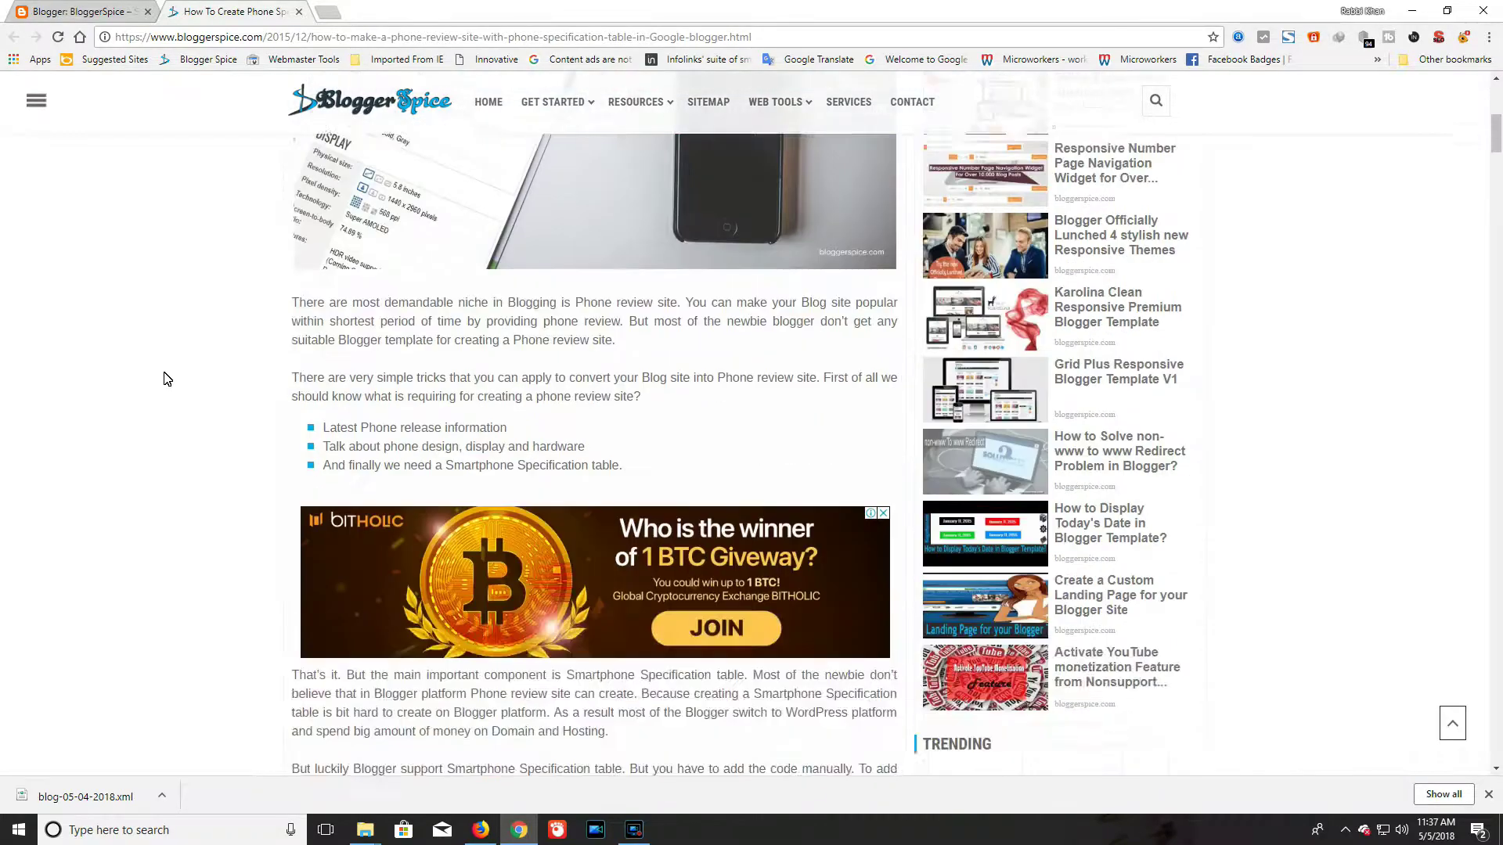
pyautogui.scroll(-8, 164, 374)
pyautogui.scroll(-8, 170, 378)
pyautogui.scroll(-8, 170, 378)
pyautogui.scroll(-6, 169, 378)
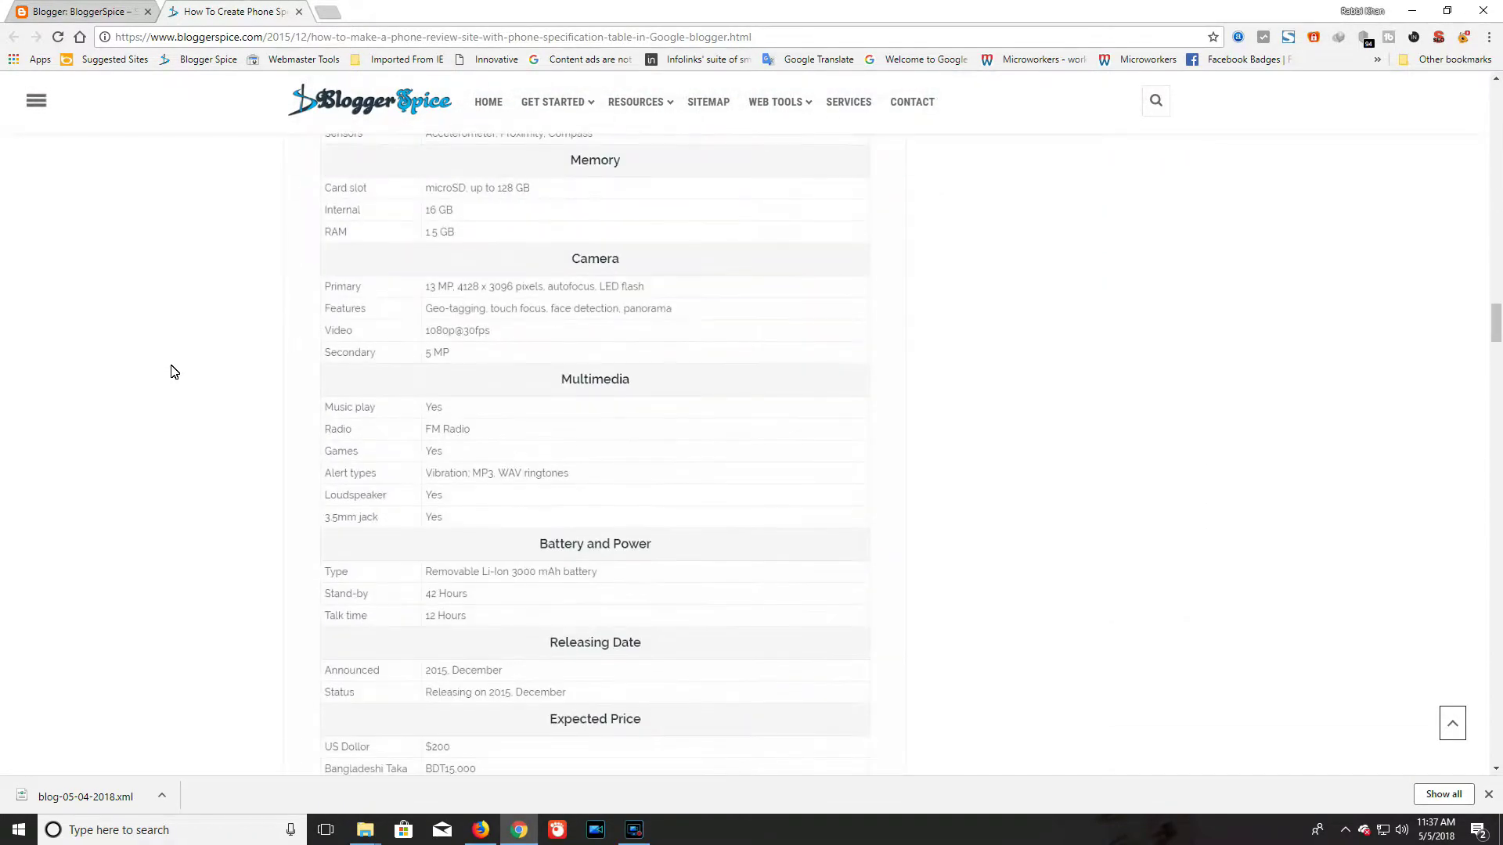
pyautogui.scroll(4, 169, 379)
pyautogui.scroll(2, 530, 363)
pyautogui.scroll(2, 531, 364)
pyautogui.scroll(2, 246, 370)
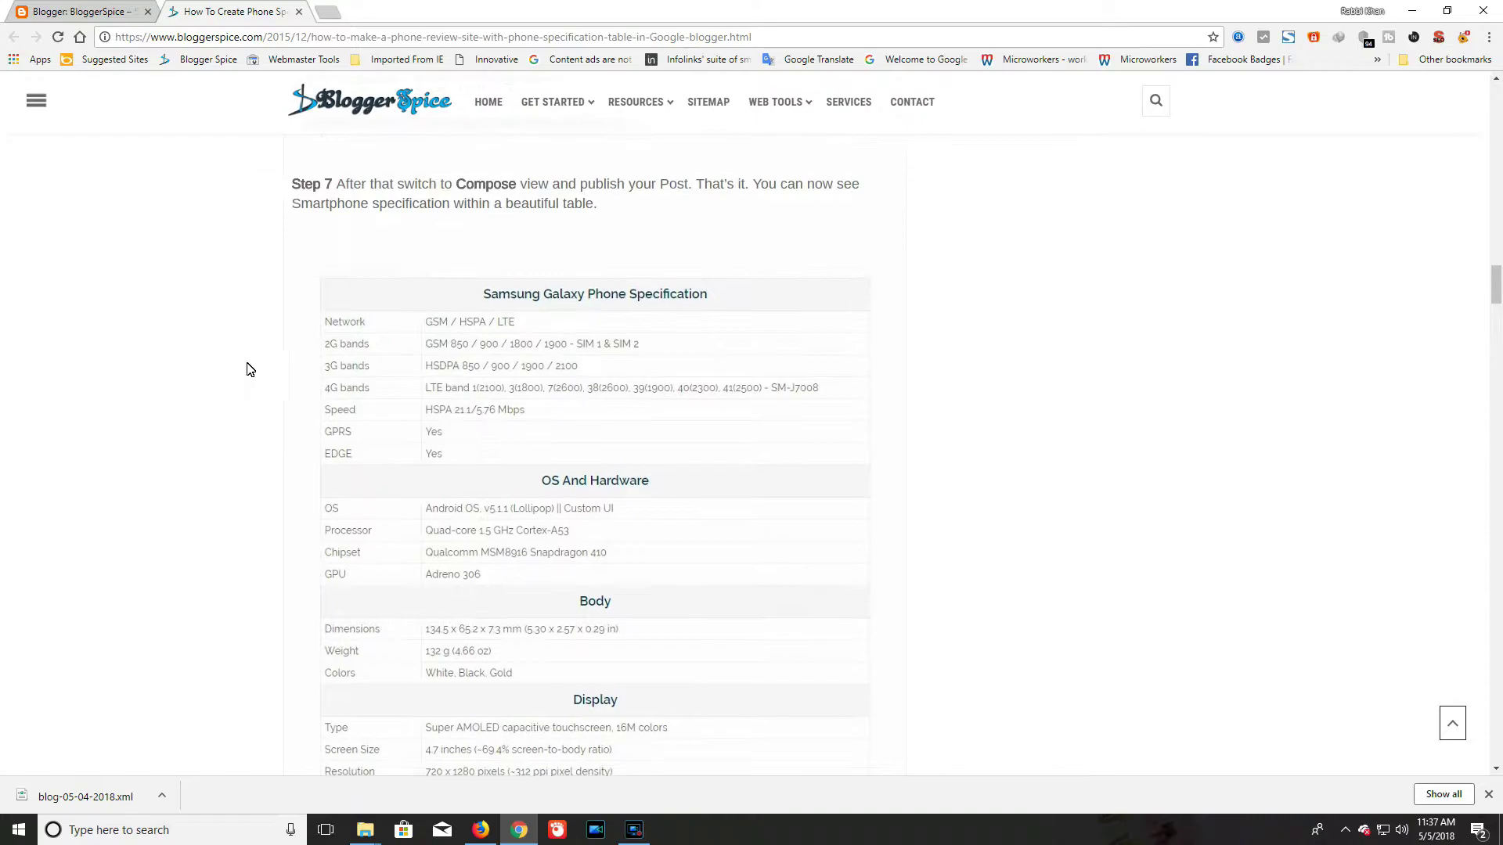
pyautogui.scroll(-1, 399, 341)
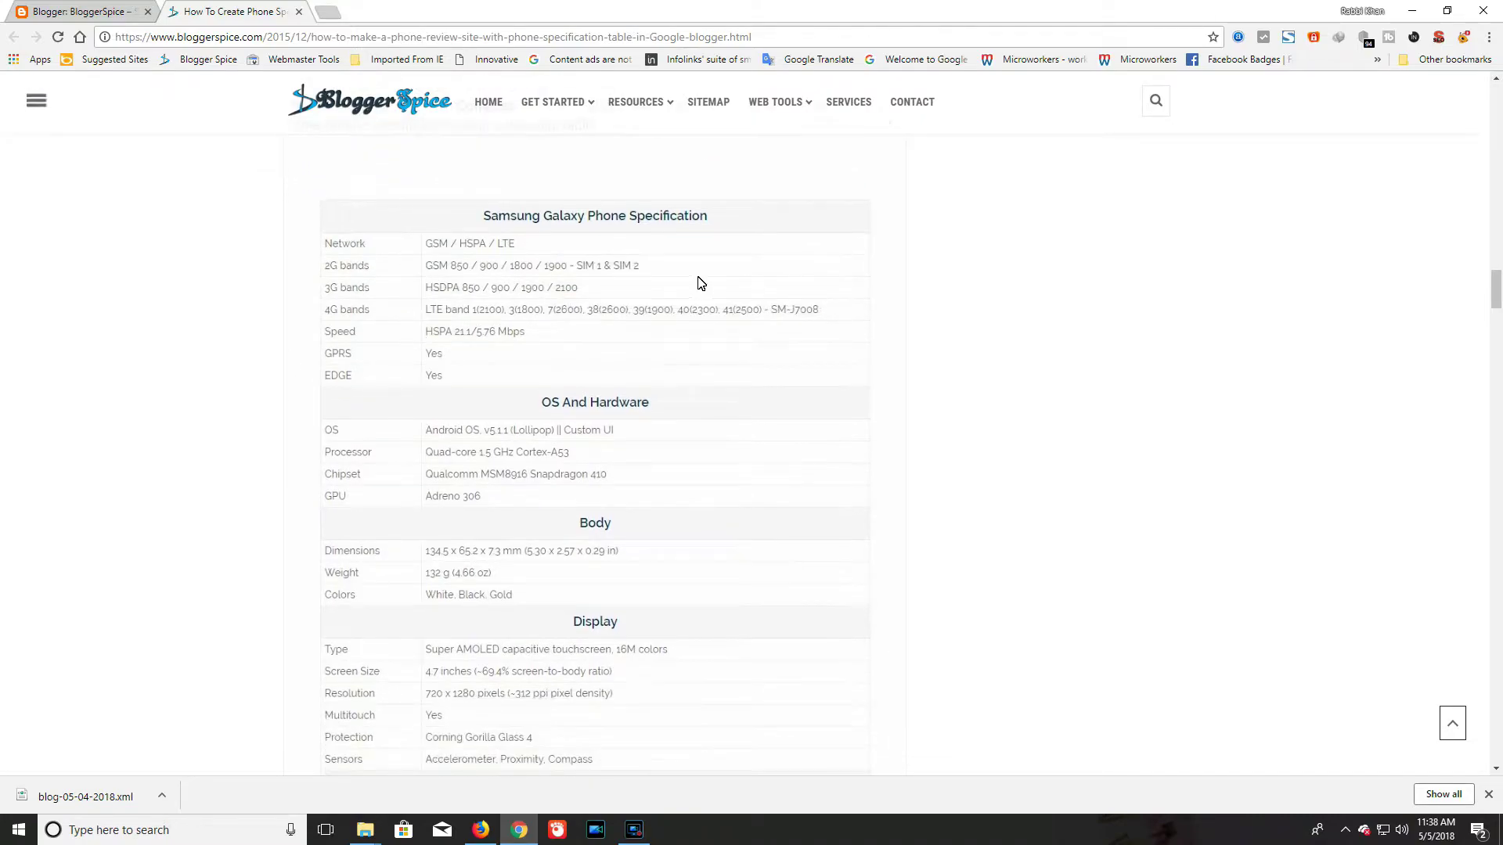
pyautogui.scroll(-3, 423, 388)
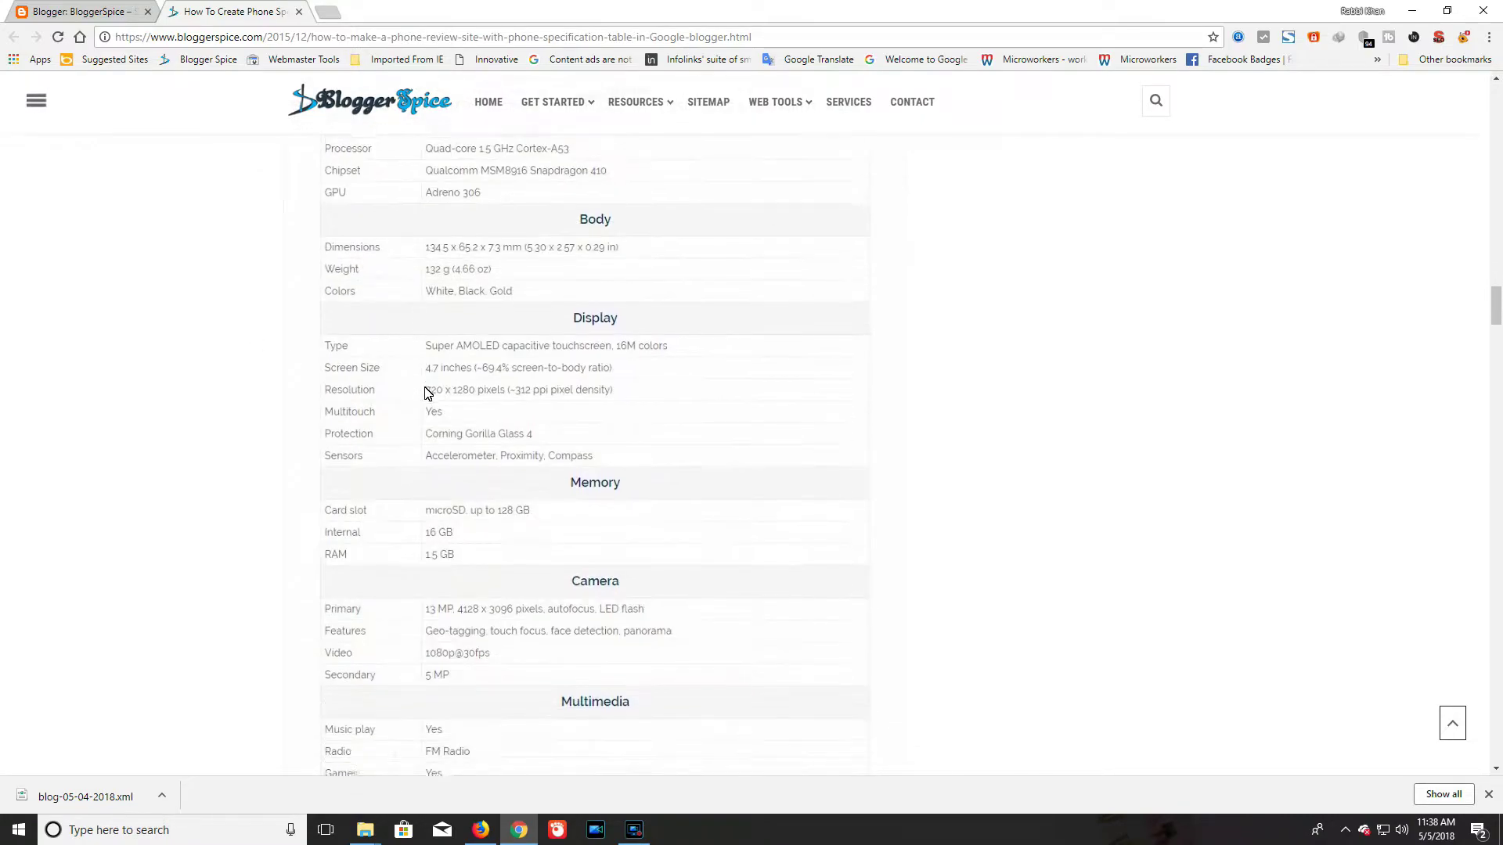
pyautogui.scroll(-2, 435, 399)
pyautogui.scroll(-4, 448, 419)
pyautogui.scroll(-2, 447, 419)
pyautogui.scroll(4, 452, 423)
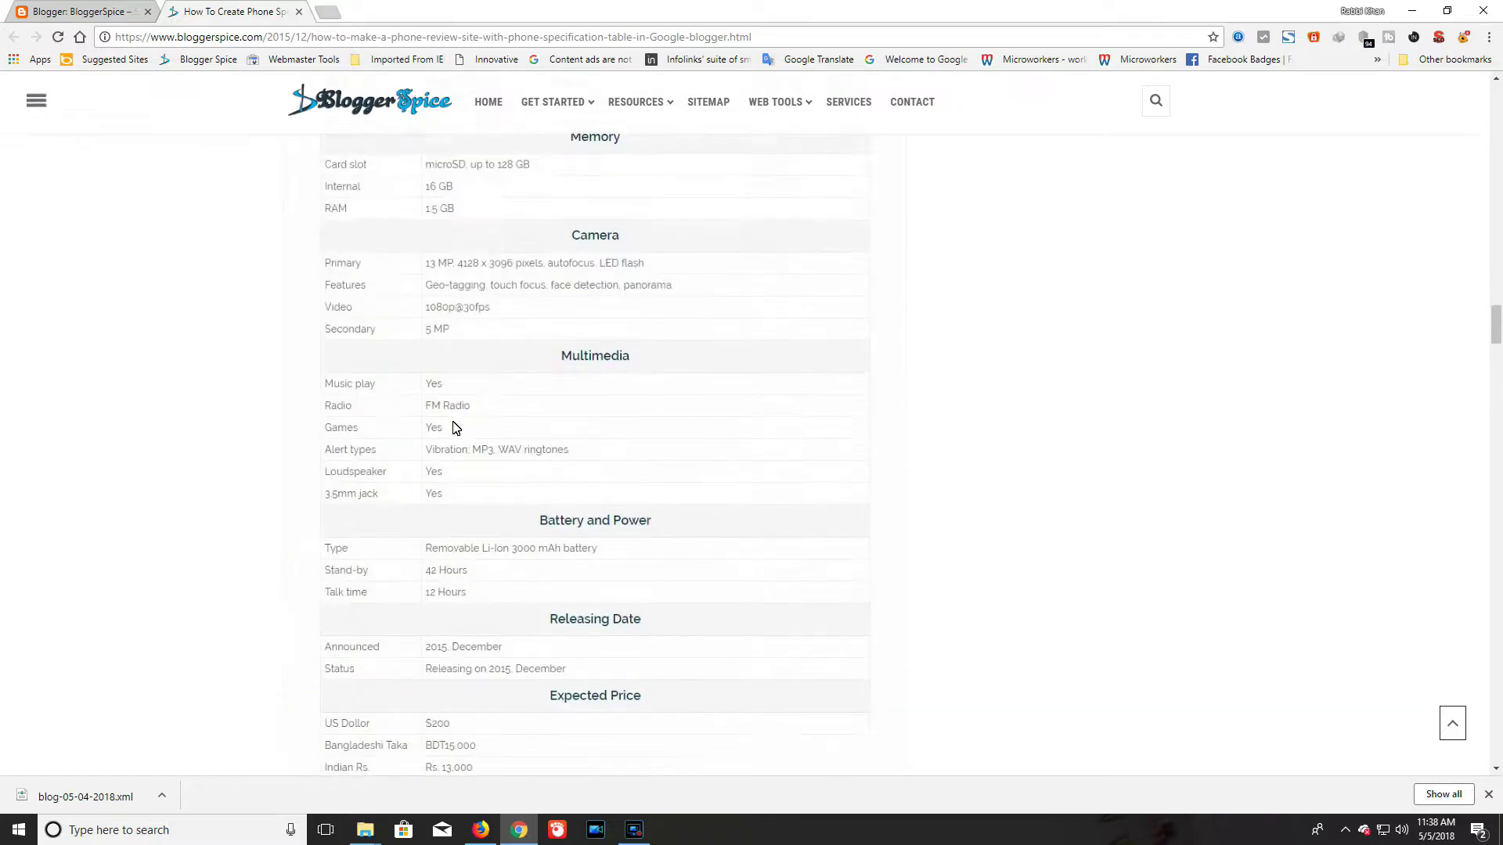
pyautogui.scroll(1, 454, 429)
pyautogui.scroll(2, 454, 429)
pyautogui.scroll(1, 454, 429)
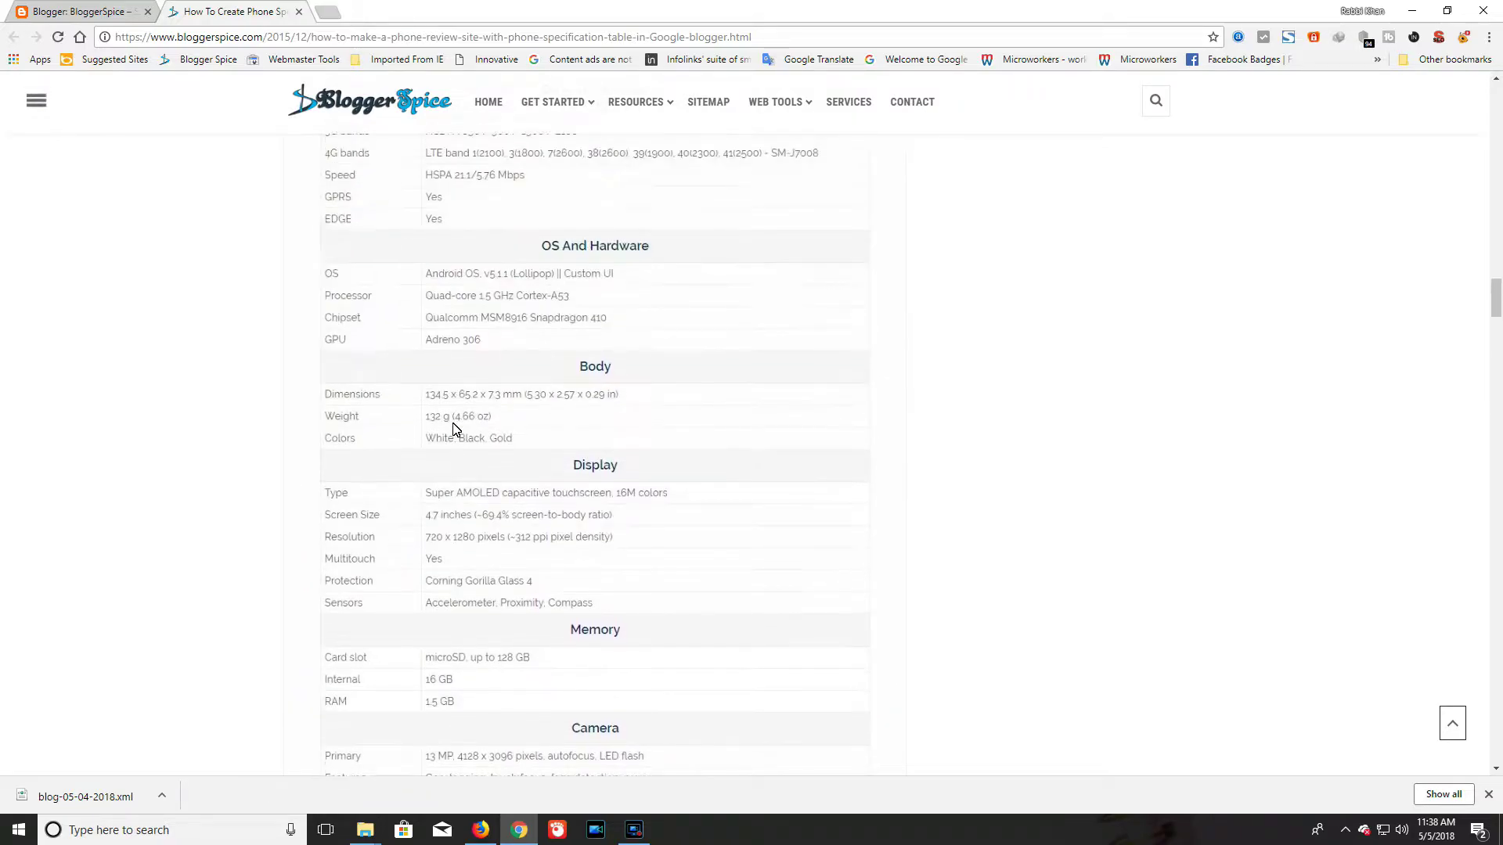
pyautogui.scroll(1, 454, 429)
pyautogui.scroll(2, 455, 429)
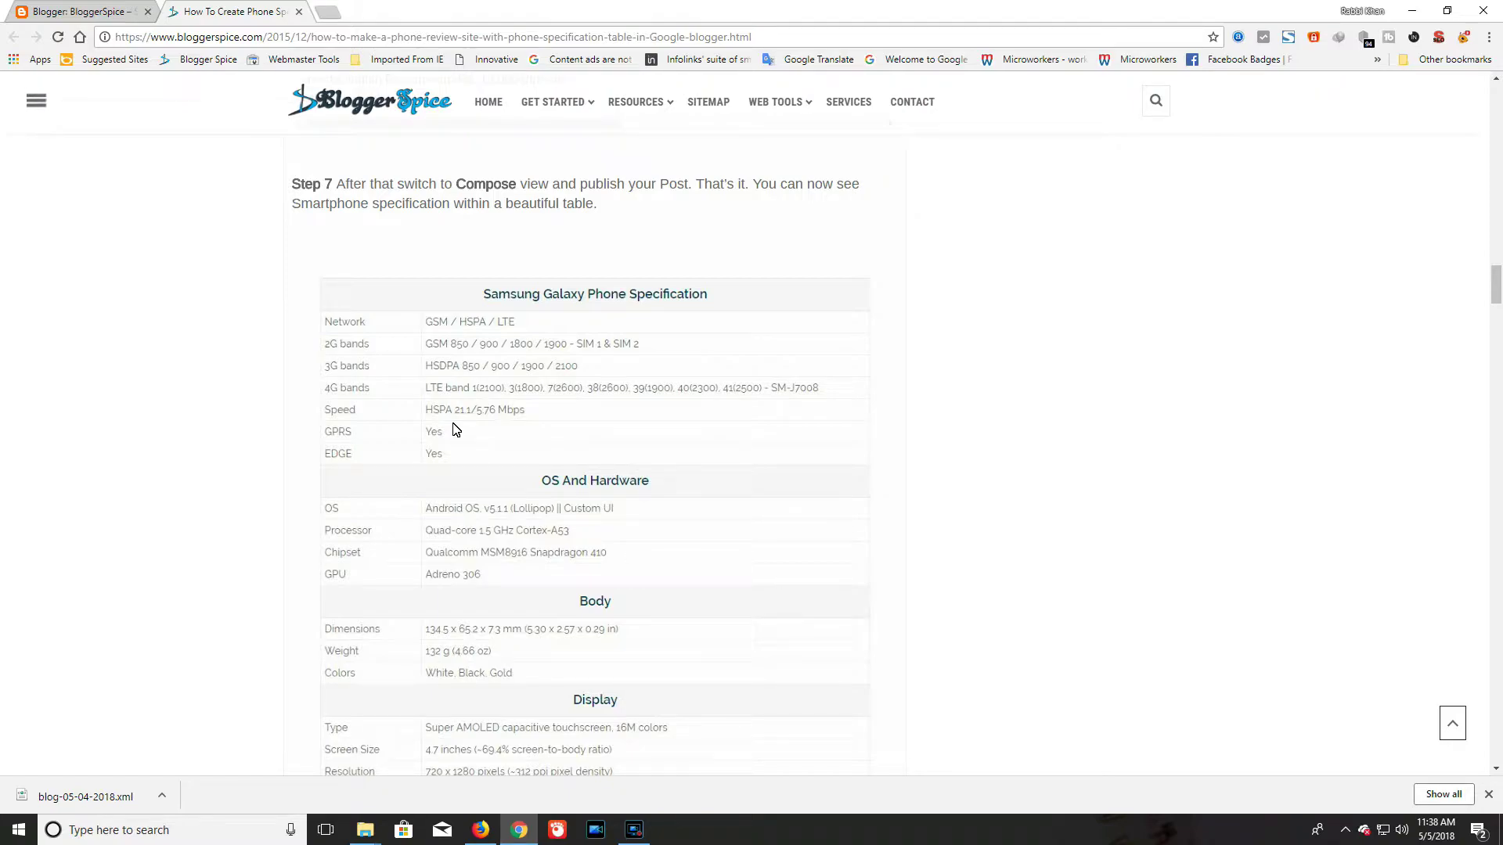
pyautogui.scroll(-2, 454, 429)
pyautogui.scroll(1, 162, 553)
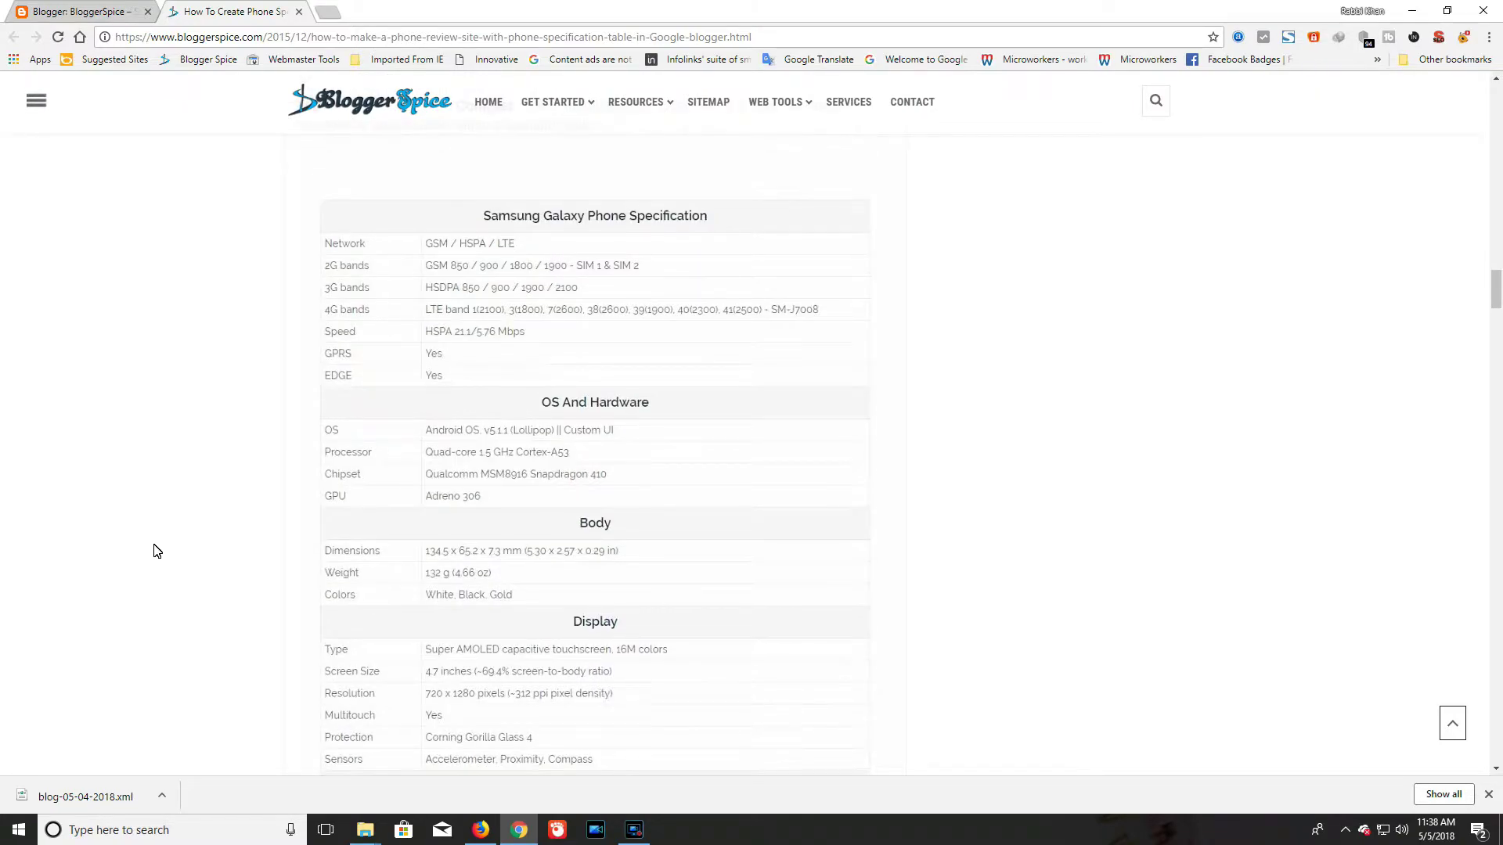
pyautogui.scroll(3, 131, 544)
pyautogui.scroll(4, 94, 493)
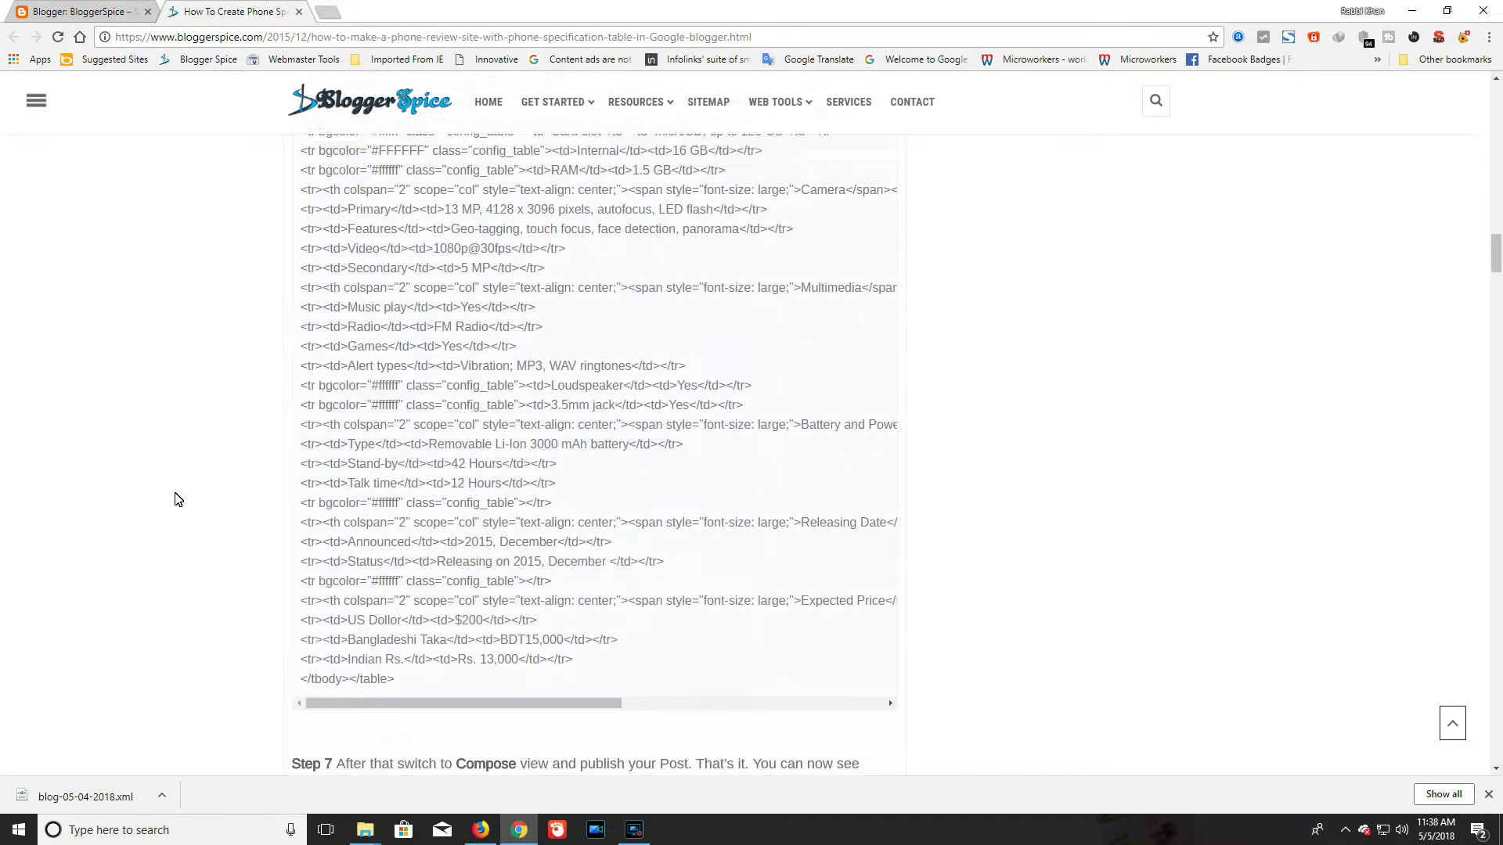
pyautogui.scroll(4, 176, 498)
pyautogui.scroll(4, 176, 499)
pyautogui.scroll(5, 177, 499)
pyautogui.scroll(1, 176, 499)
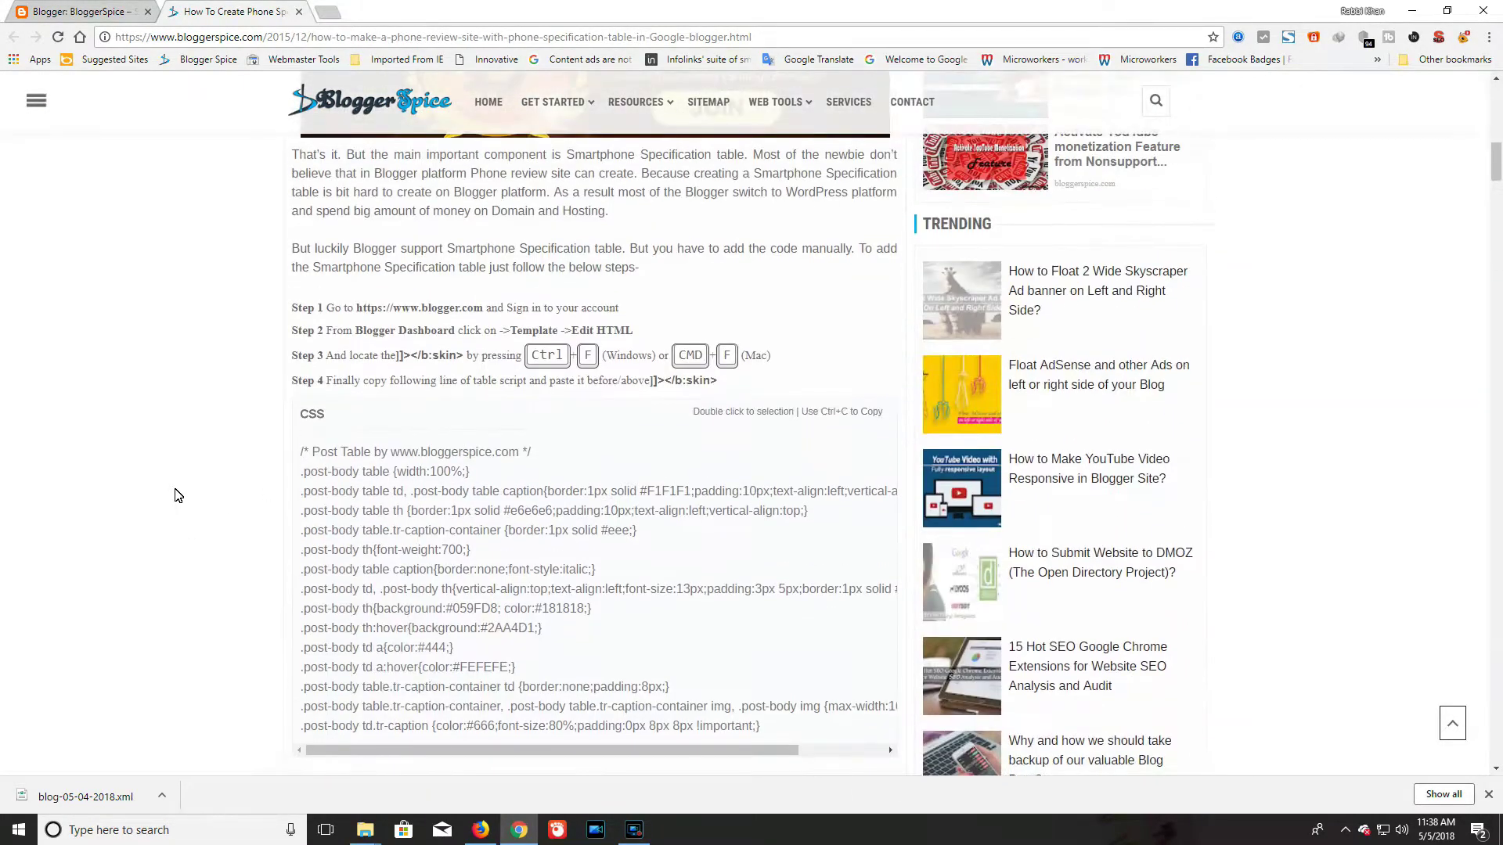
pyautogui.scroll(2, 201, 460)
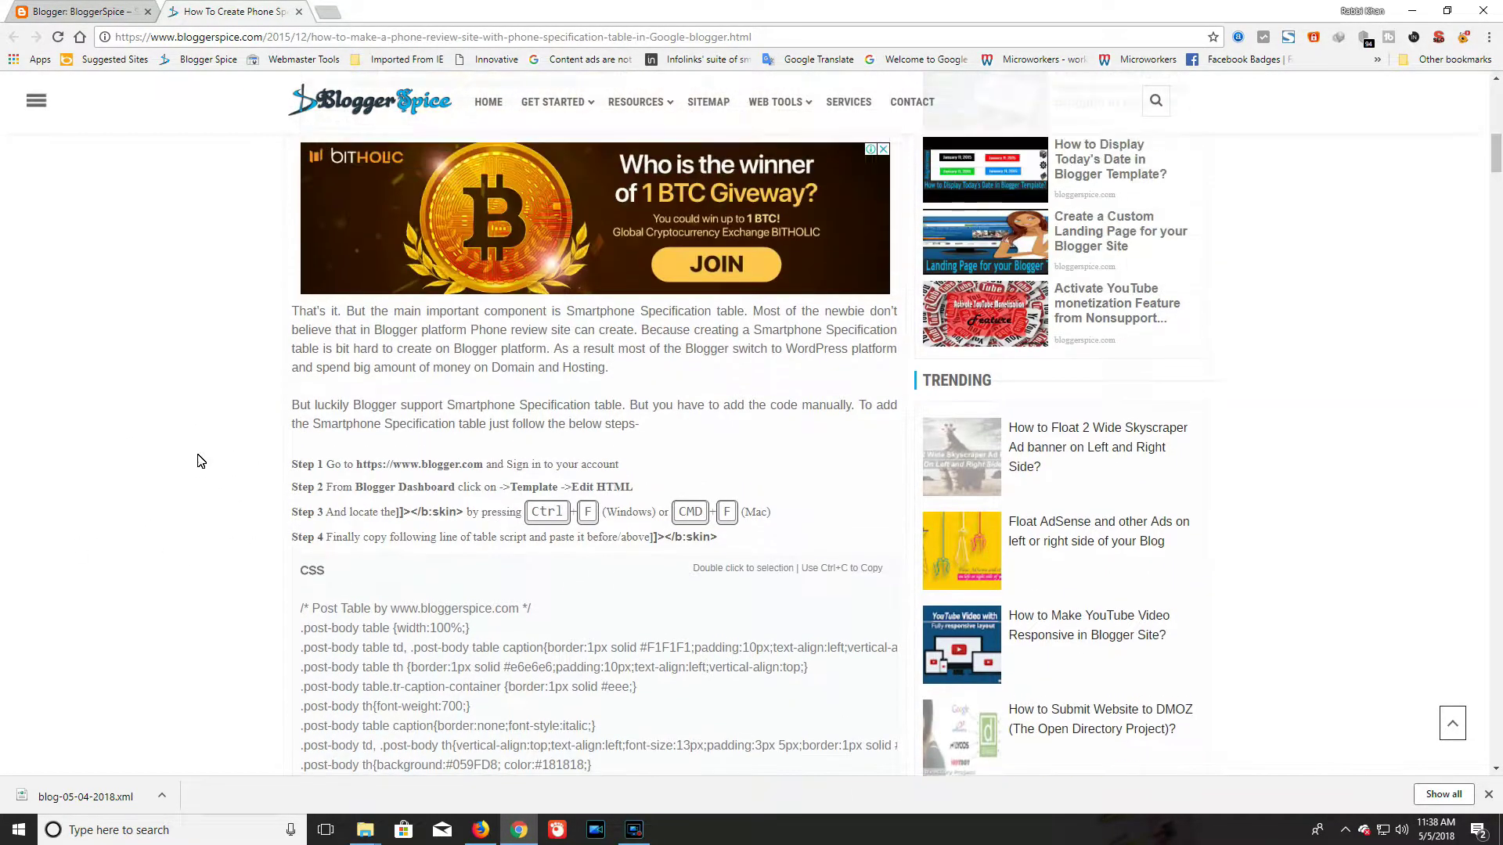
pyautogui.scroll(-3, 201, 459)
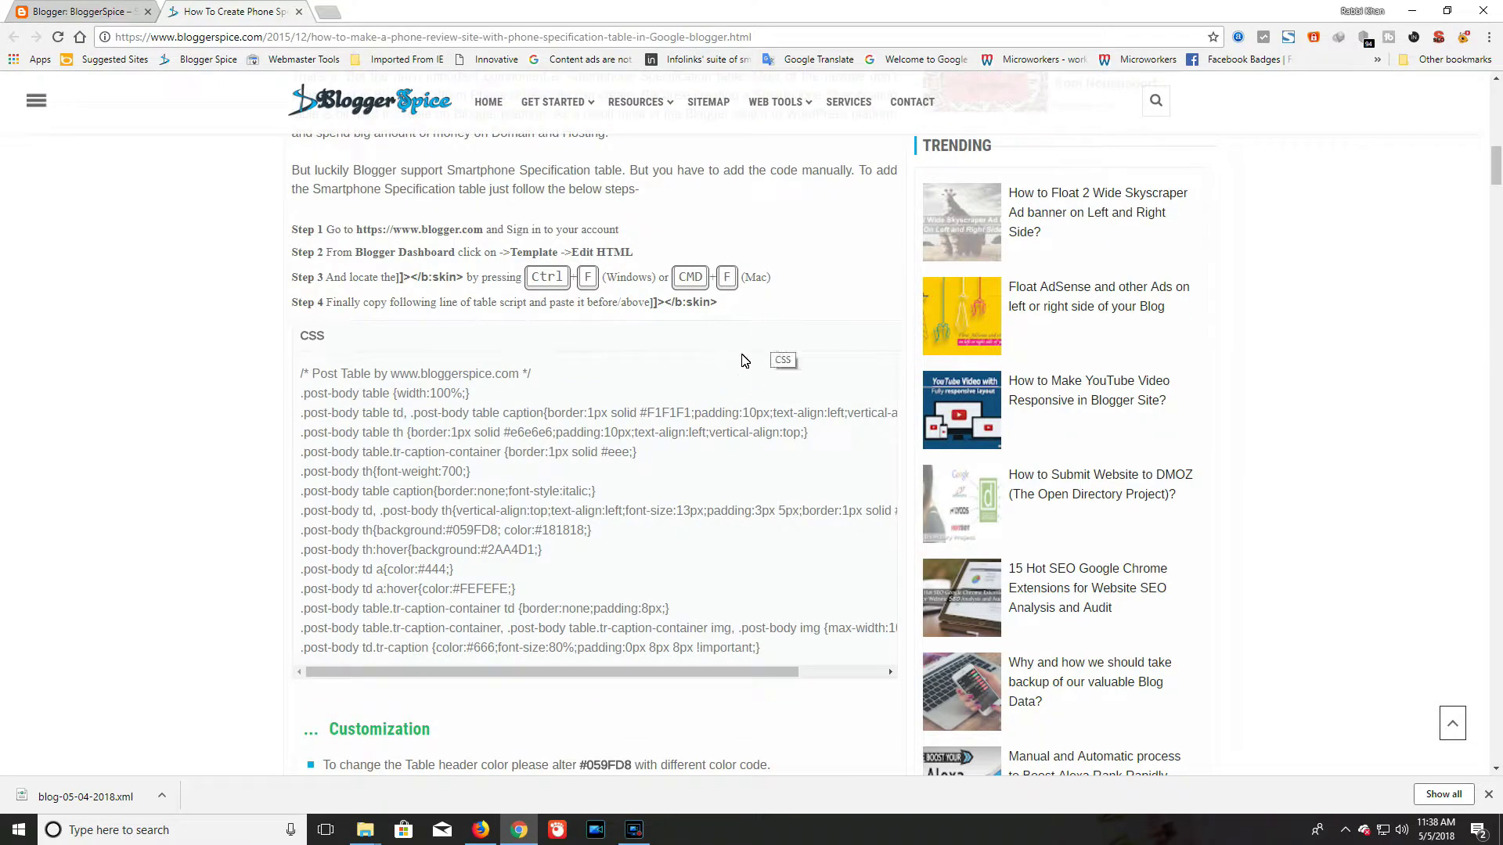
# - Copy the post table CSS code block from the BloggerSpice tutorial
pyautogui.doubleClick(767, 352)
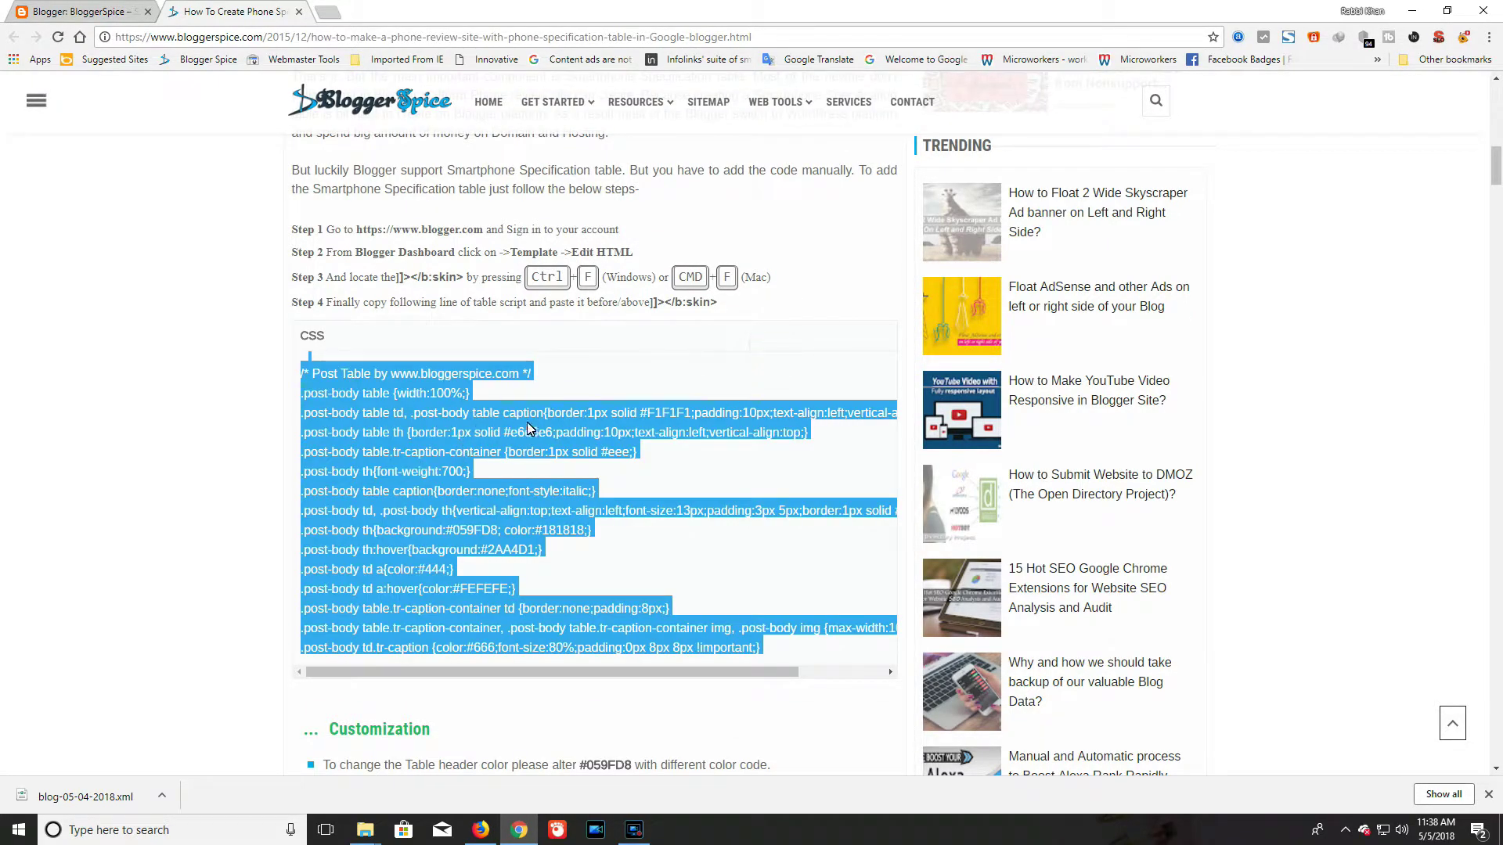
pyautogui.rightClick(453, 441)
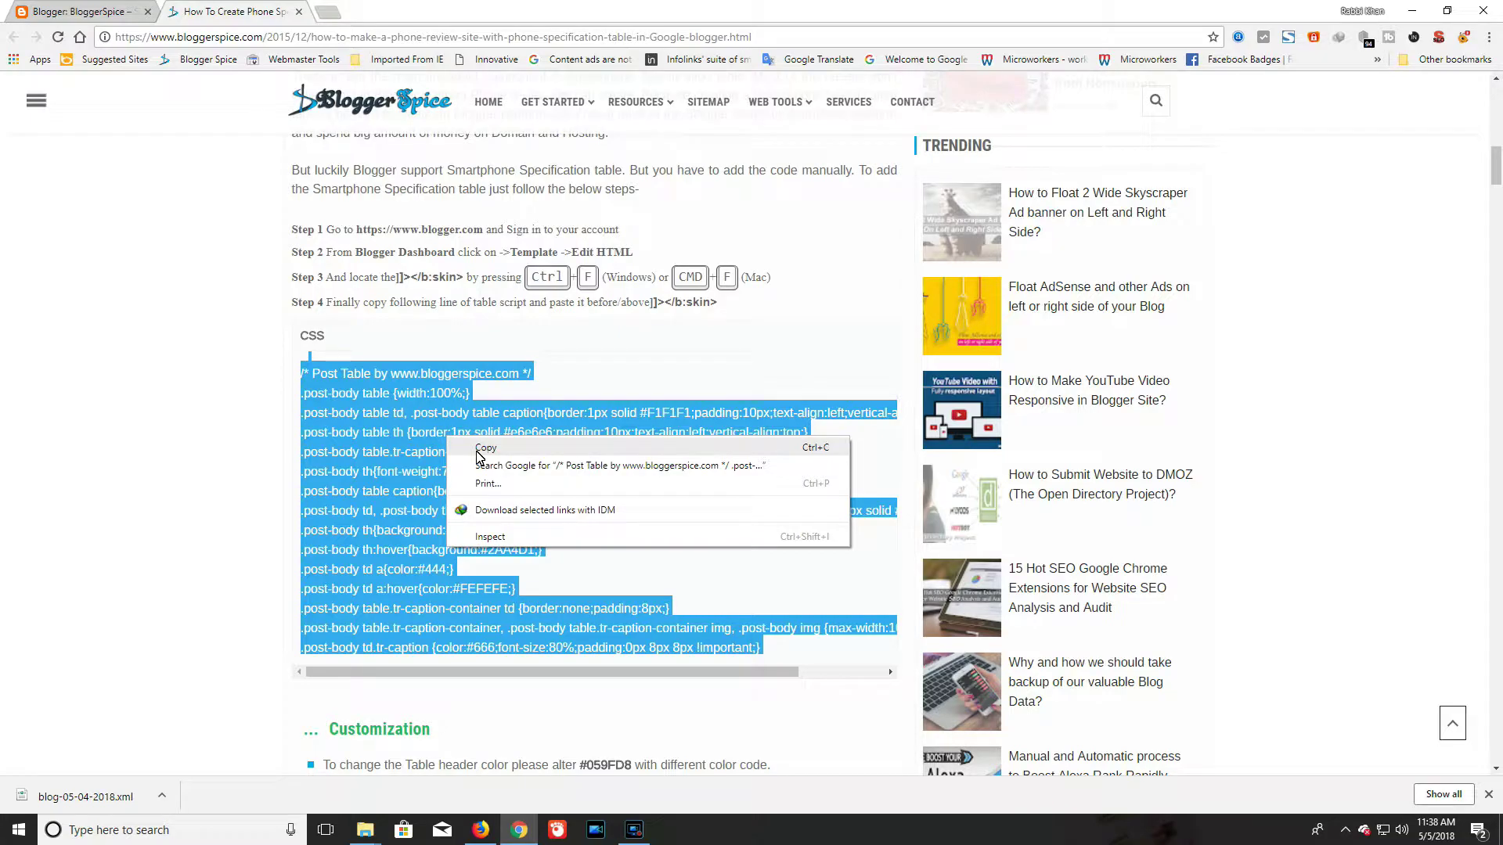
pyautogui.click(484, 452)
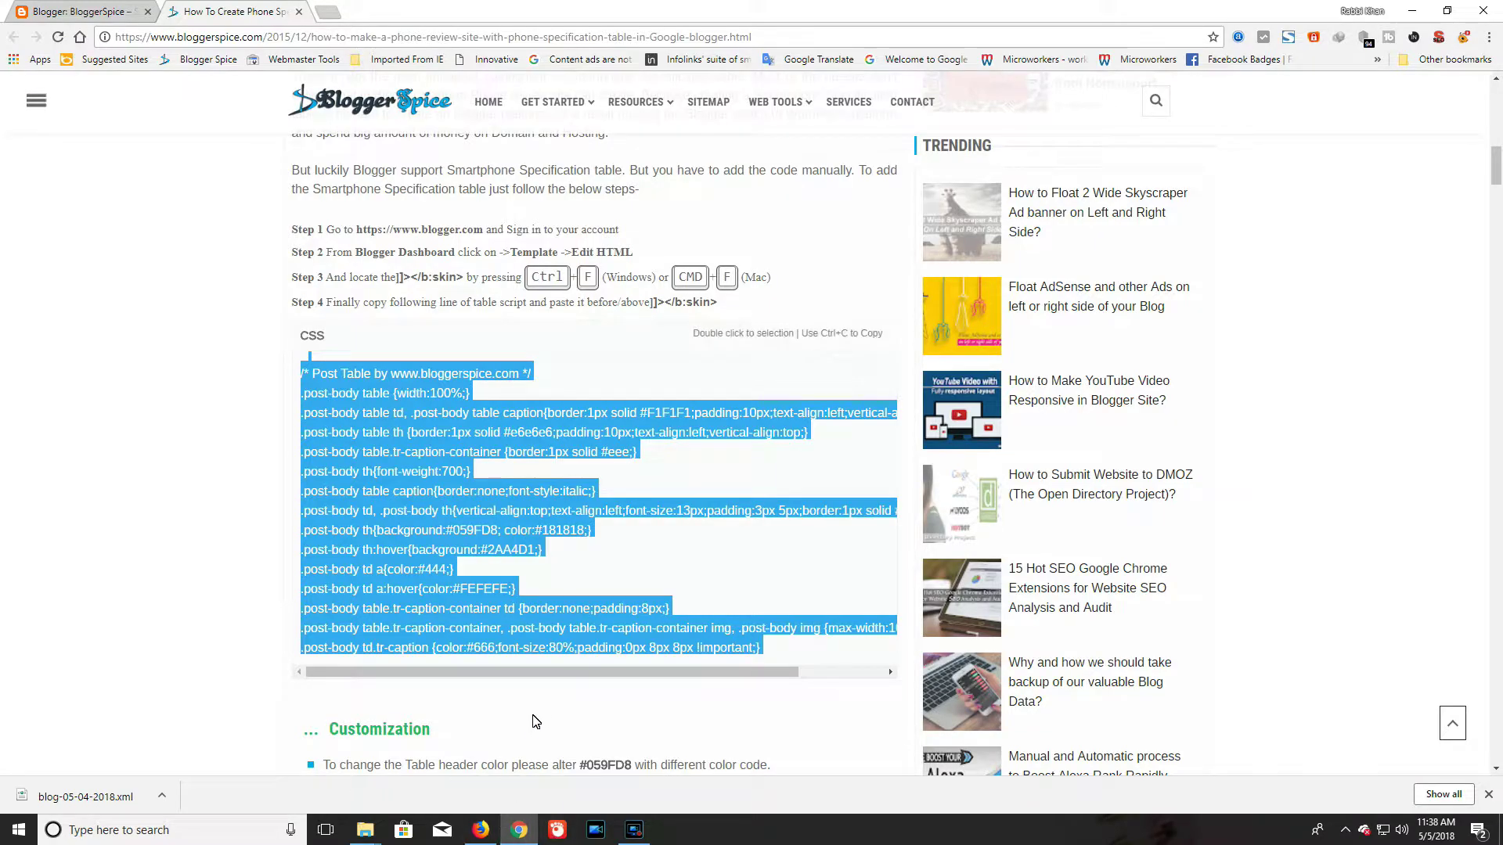
# - Go to the 3D Mag dashboard in Firefox and open the theme's Edit HTML editor
pyautogui.click(481, 830)
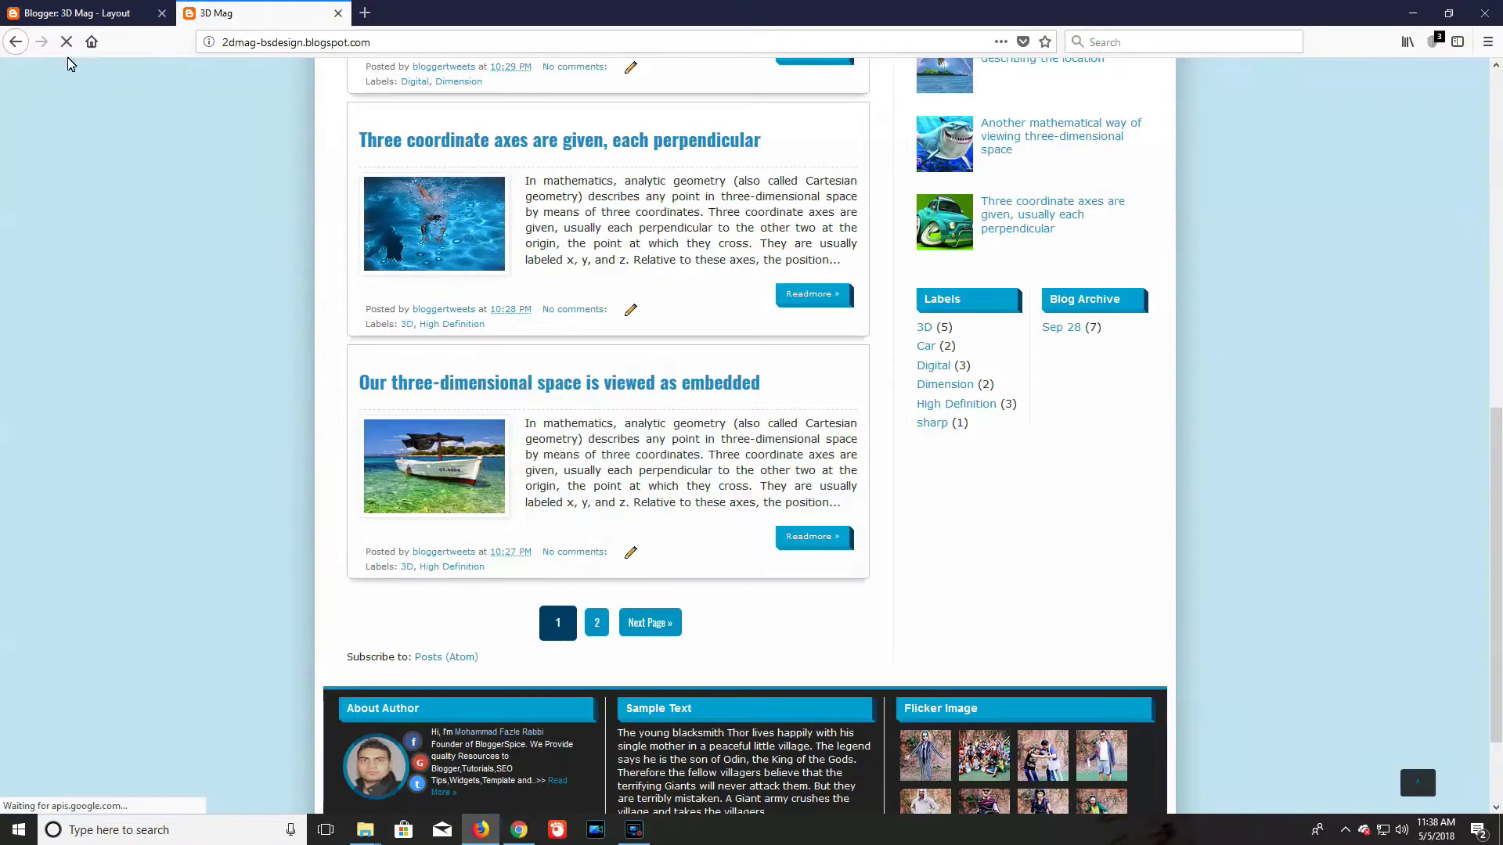
pyautogui.click(76, 12)
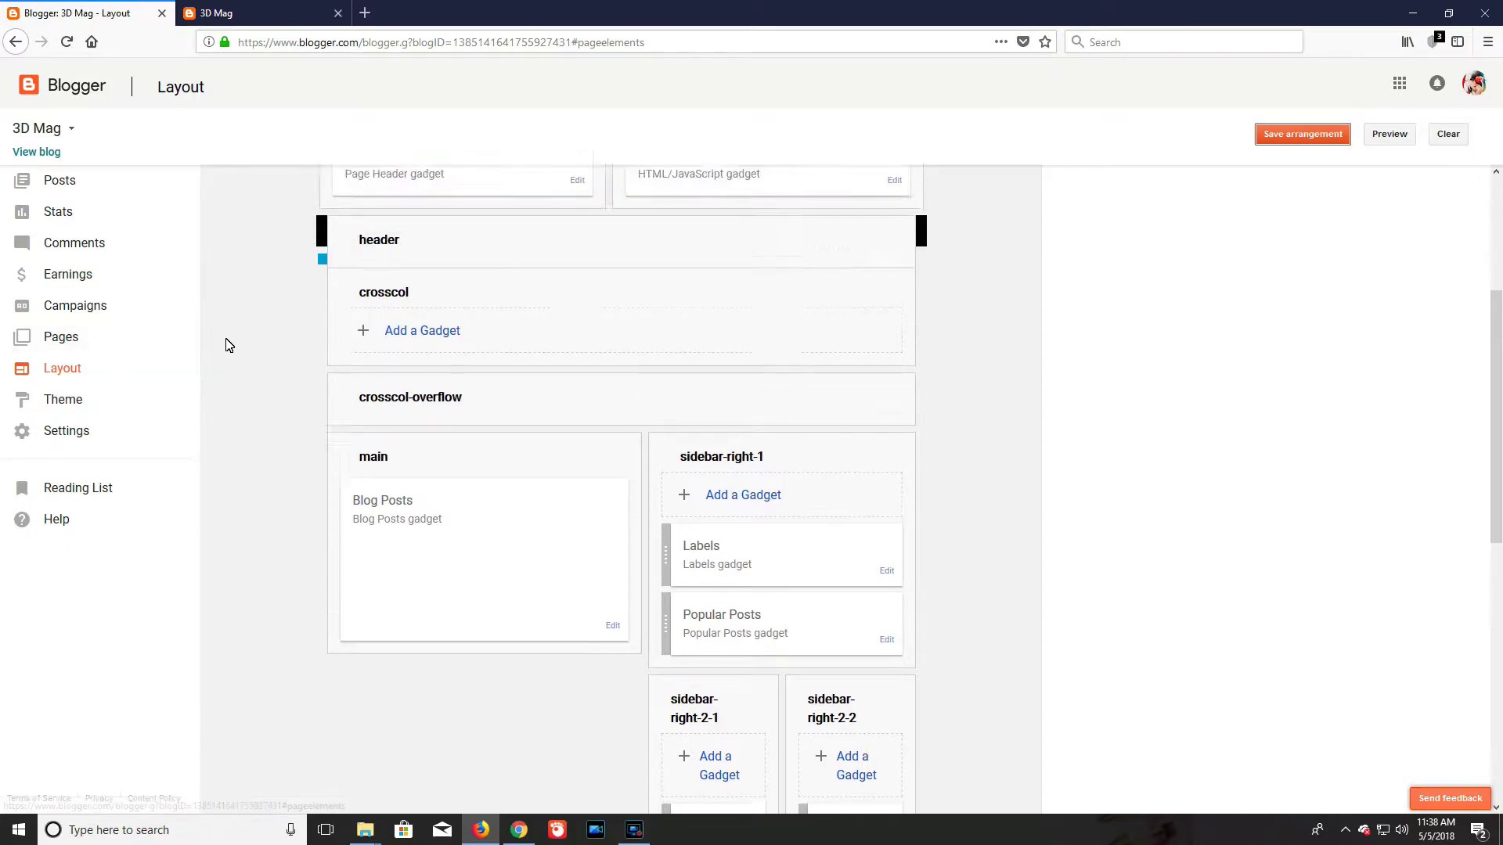
pyautogui.scroll(5, 226, 345)
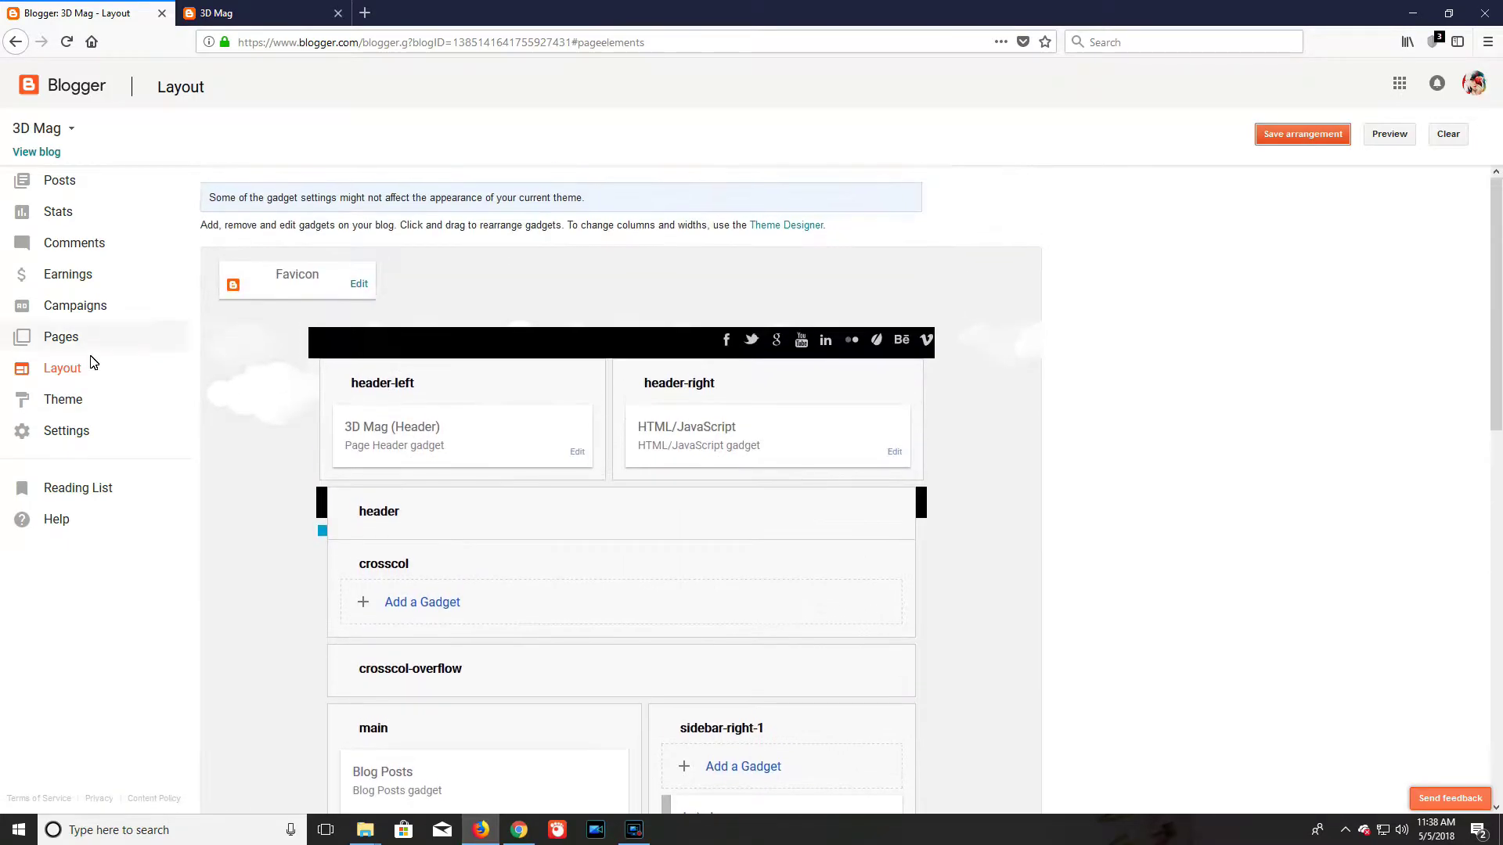
pyautogui.click(68, 403)
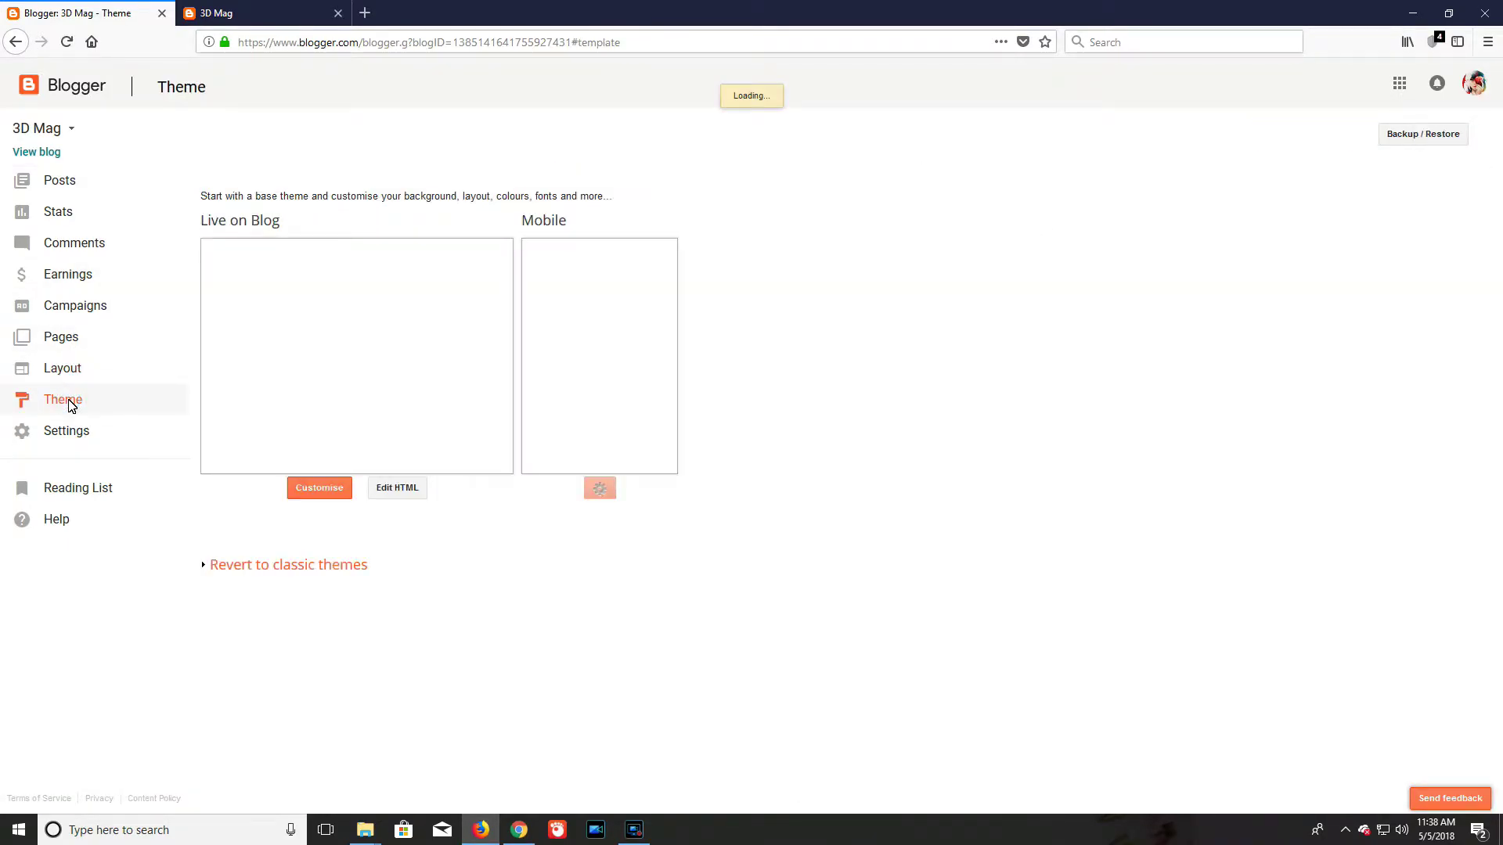
pyautogui.click(397, 488)
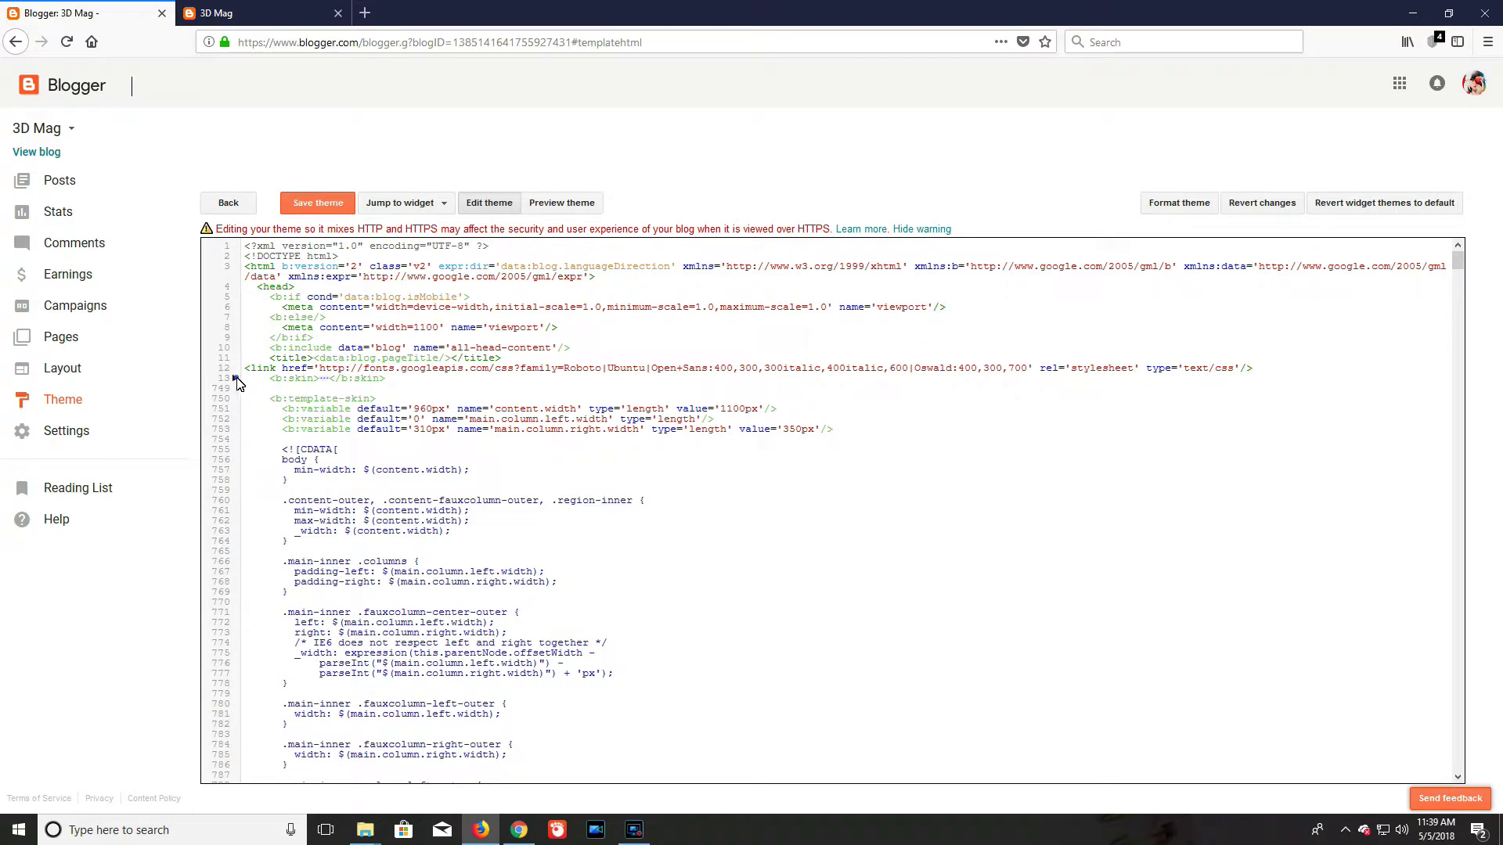
# - Paste the post table CSS into <b:skin> just above /* Content, then save the theme
pyautogui.click(236, 379)
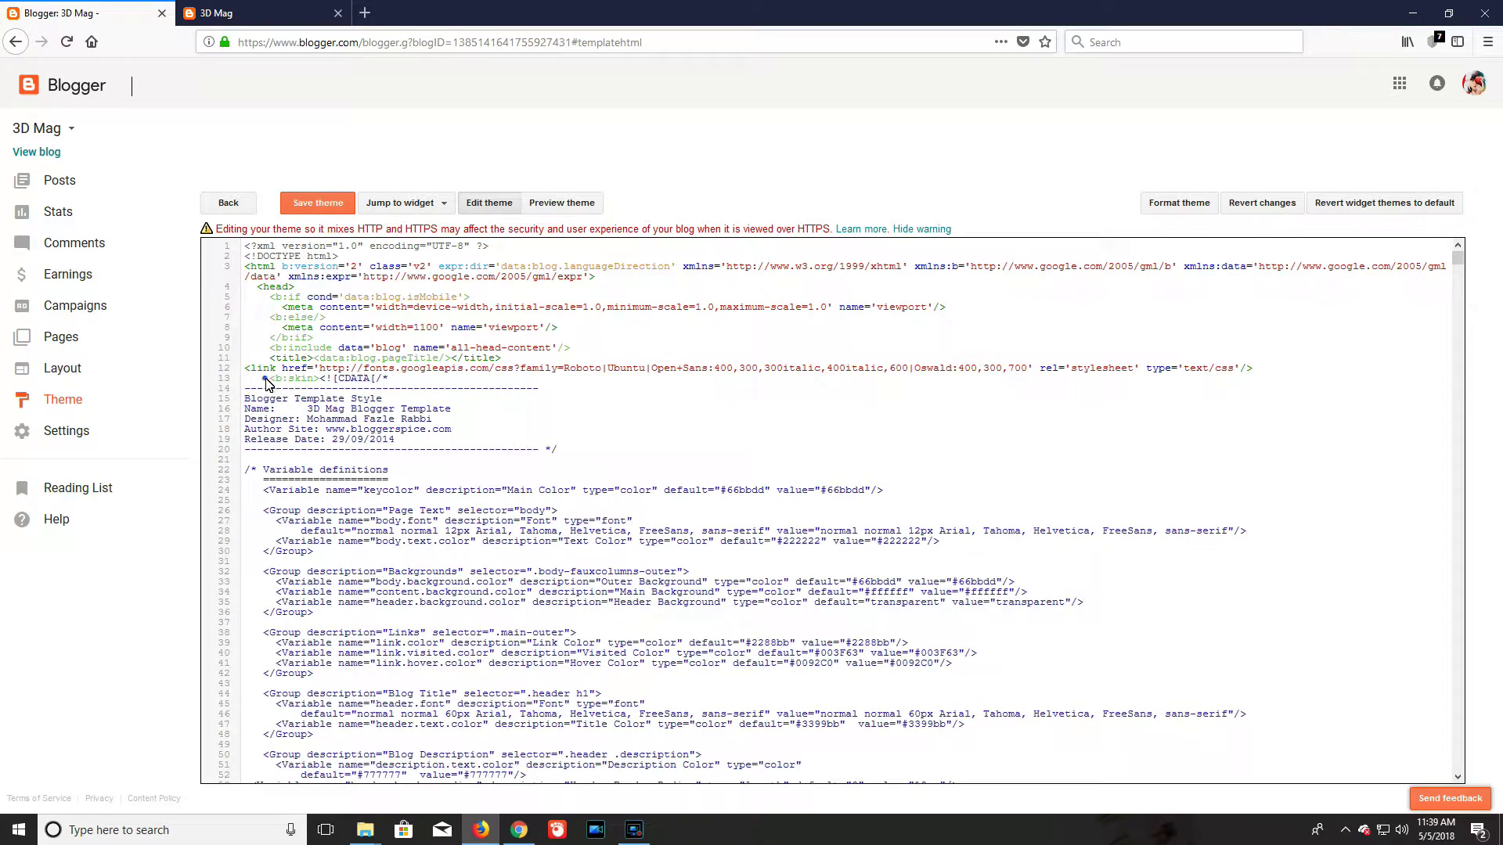
pyautogui.scroll(-10, 352, 517)
pyautogui.scroll(-10, 336, 552)
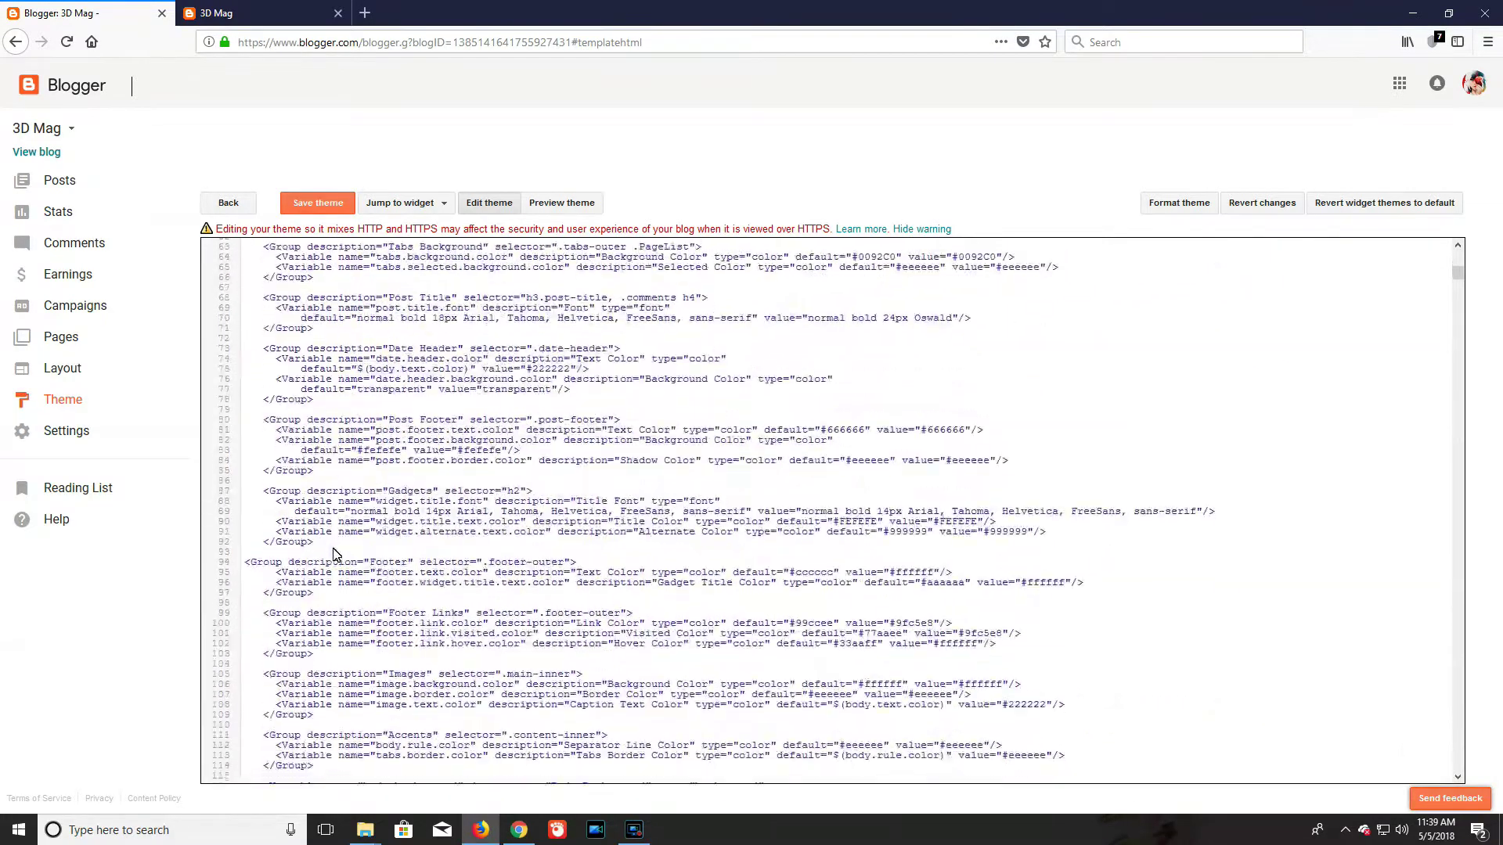
pyautogui.scroll(-8, 334, 555)
pyautogui.scroll(-8, 334, 554)
pyautogui.scroll(-5, 335, 528)
pyautogui.scroll(-5, 335, 500)
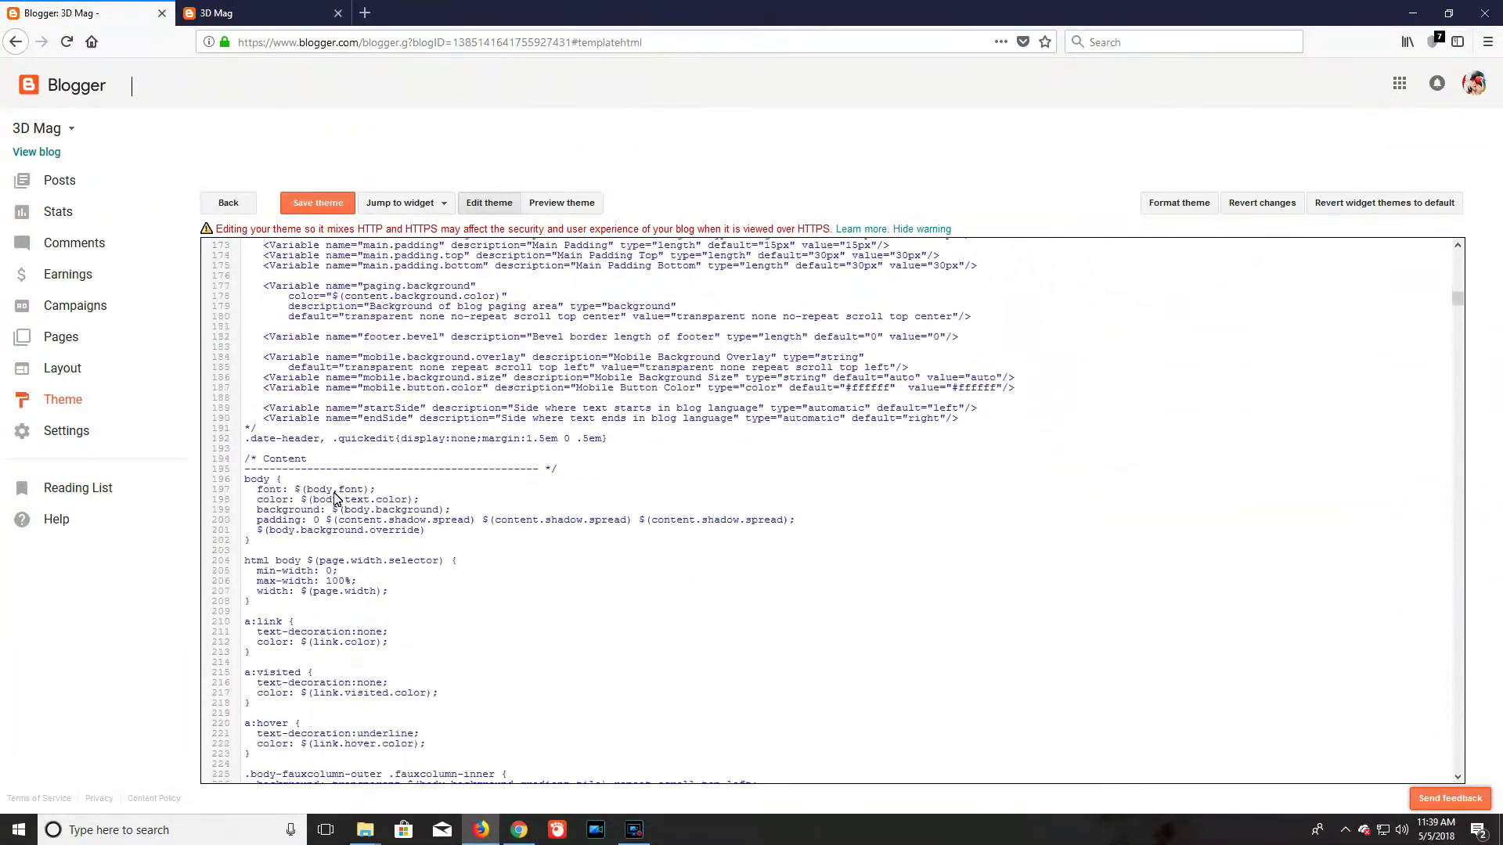
pyautogui.click(246, 458)
pyautogui.press('Return')
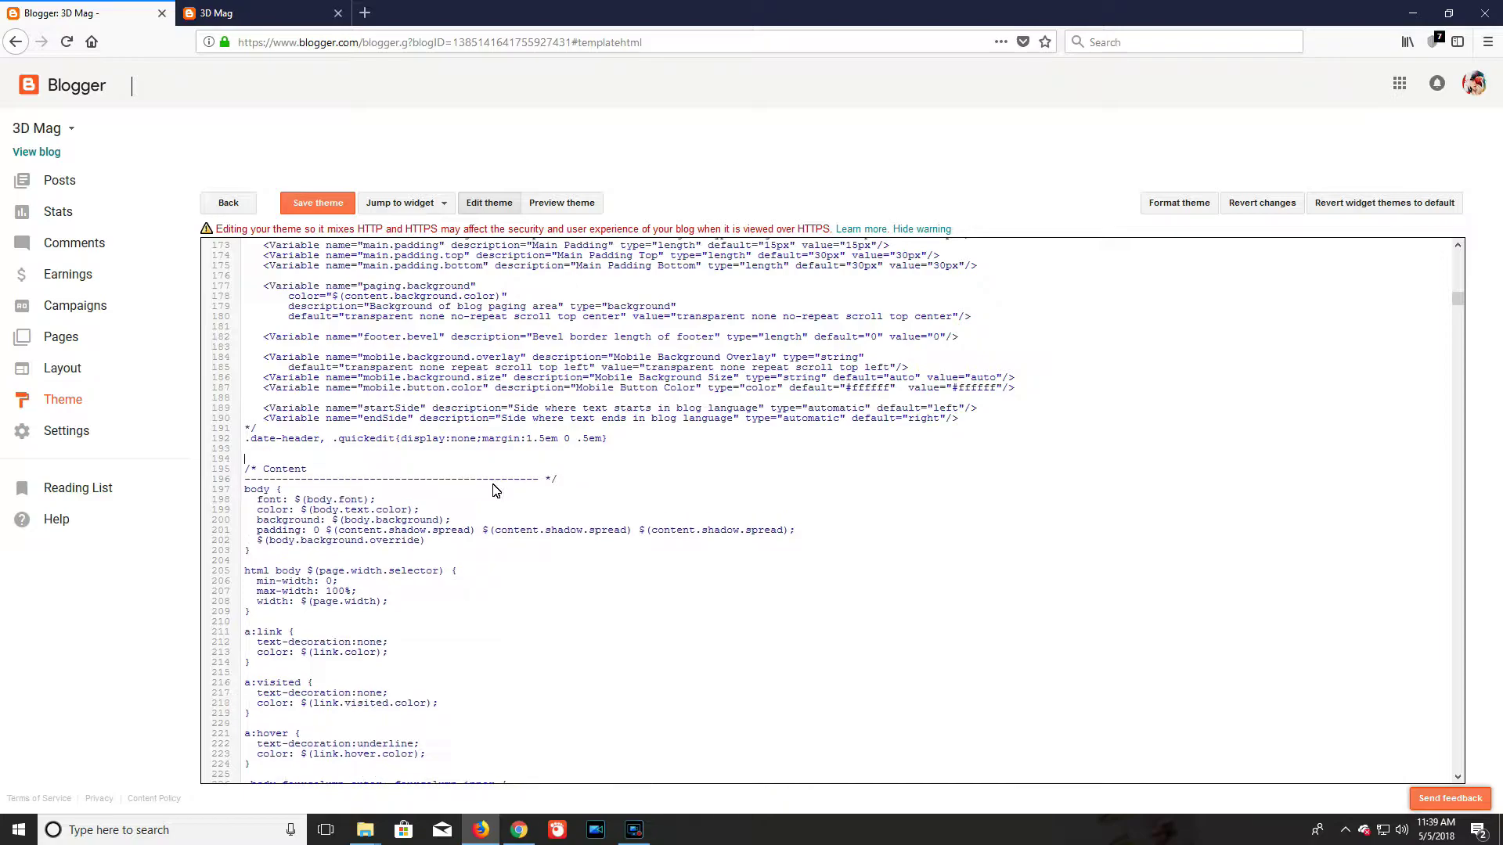
pyautogui.write('/* Post Table by www.bloggerspice.com */ .post-body table {width:100%;} .post-body table td, .post-body table caption{border:1px solid #F1F1F1;padding:10px;text-align:left;vertical-align:top;} .post-body table th {border:1px solid #e6e6e6;padding:10px;text-align:left;vertical-align:top;} .post-body table.tr-caption-container {border:1px solid #eee;} .post-body th{font-weight:700;} .post-body table caption{border:none;font-style:italic;} .post-body td, .post-body th{vertical-align:top;text-align:left;font-size:13px;padding:3px 5px;border:1px solid #eee;} .post-body th{background:#059FD8; color:#181818;} .post-body th:hover{background:#2AA4D1;} .post-body td a{color:#444;} .post-body td a:hover{color:#FEFEFE;} .post-body table.tr-caption-container td {border:none;padding:8px;} .post-body table.tr-caption-container, .post-body table.tr-caption-container img, .post-body img {max-width:100%;height:auto;} .post-body td.tr-caption {color:#666;font-size:80%;padding:0px 8px 8px !important;}')
pyautogui.press('Return')
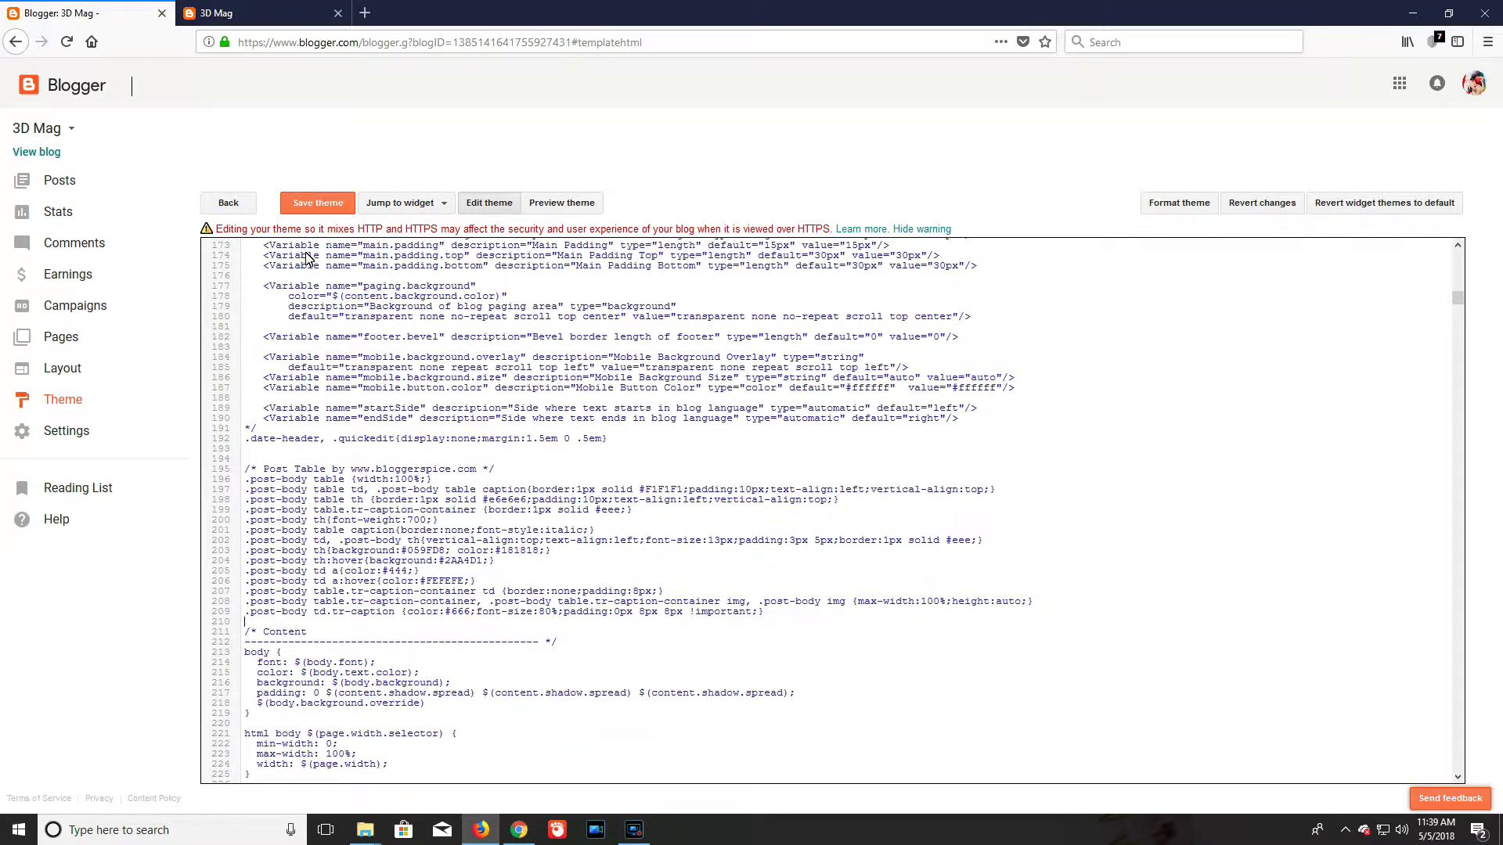
pyautogui.click(317, 204)
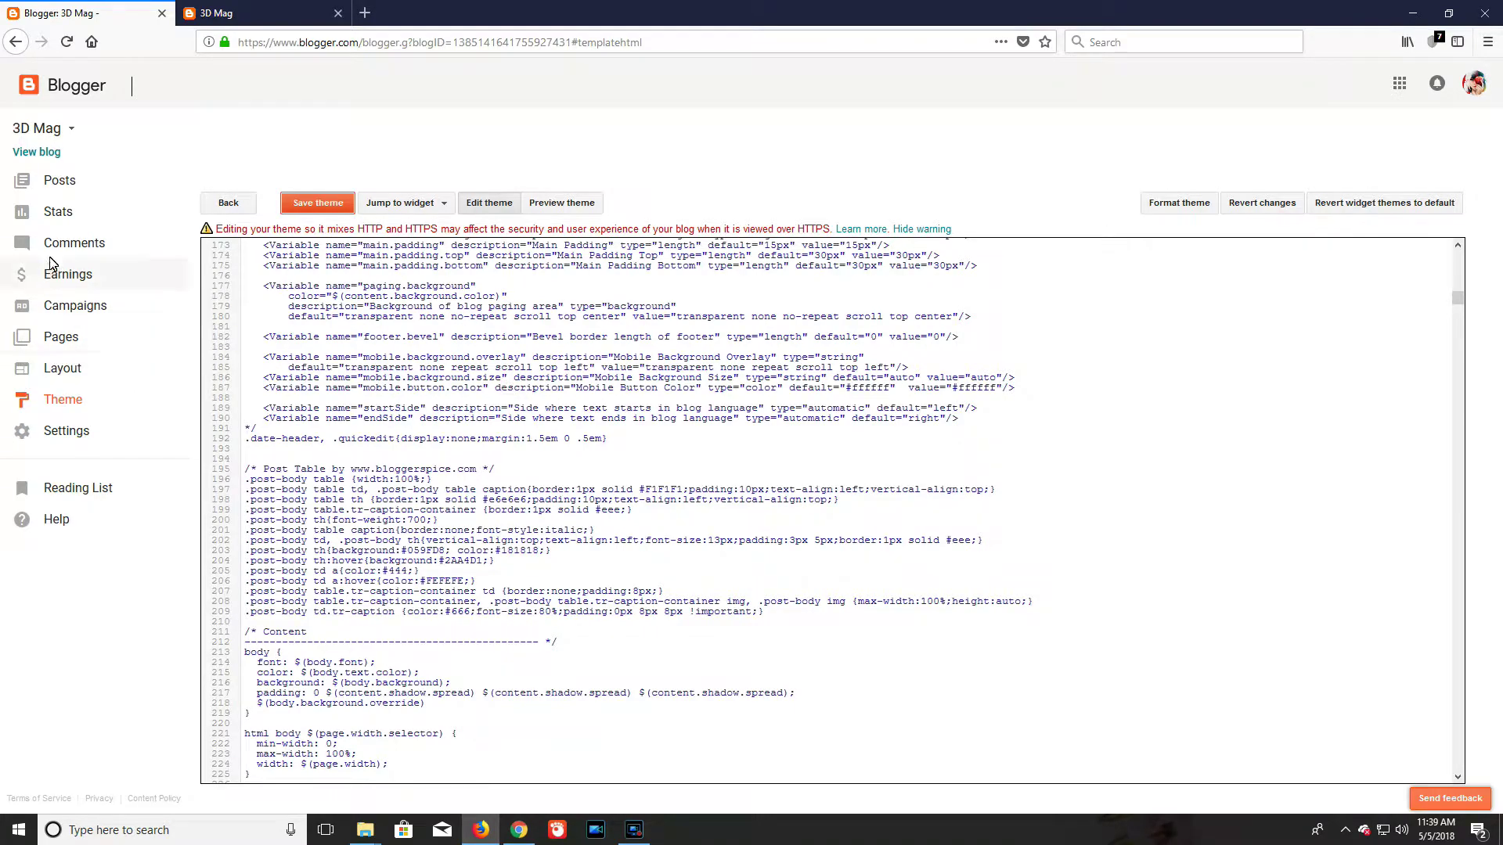
# - Start a new post titled 'Phone Specification Table' and put the caret in its Compose body
pyautogui.click(60, 179)
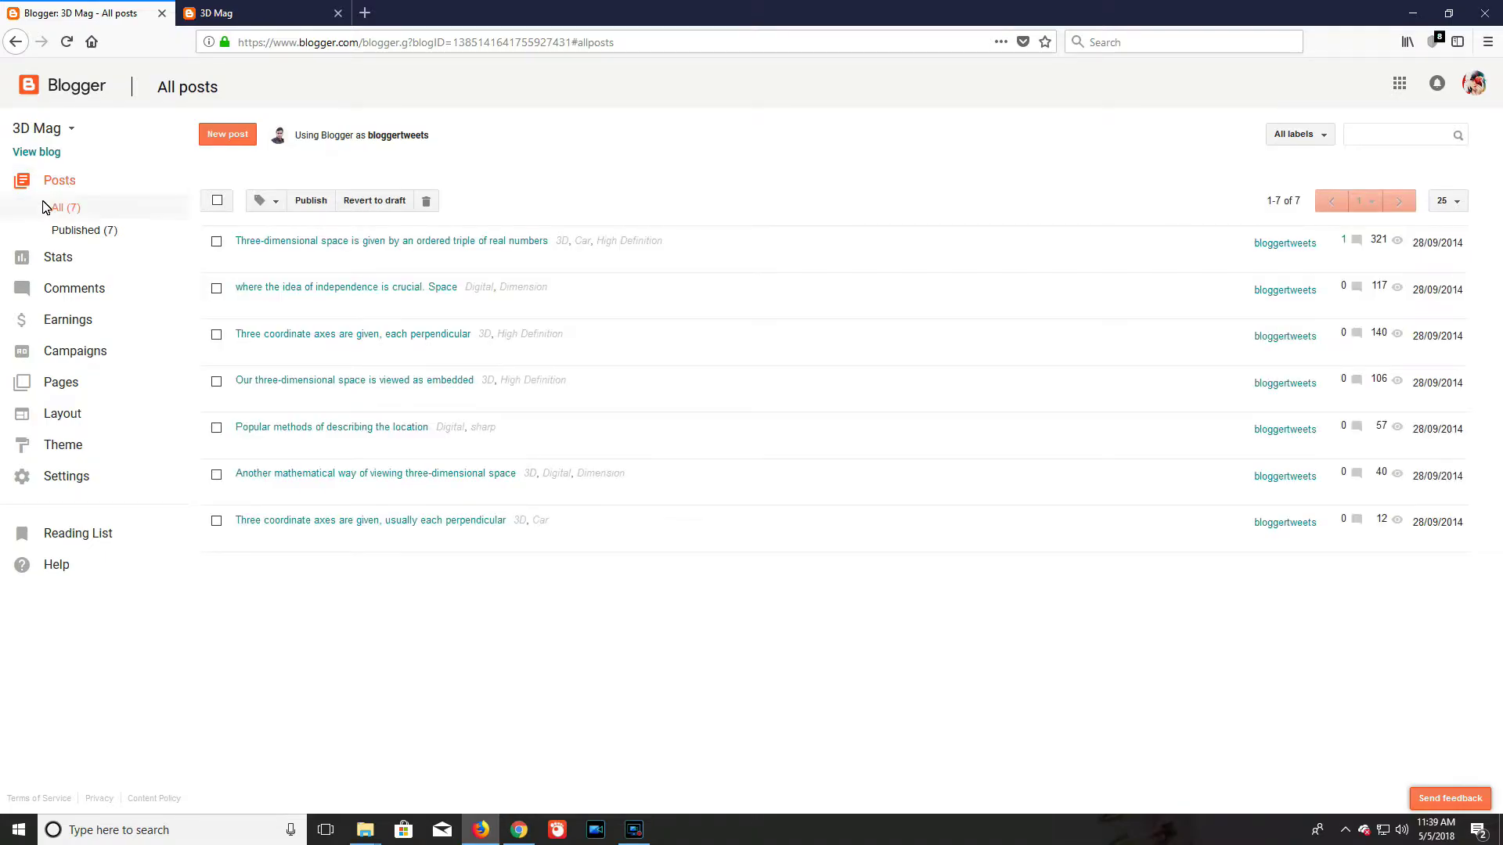
pyautogui.click(230, 142)
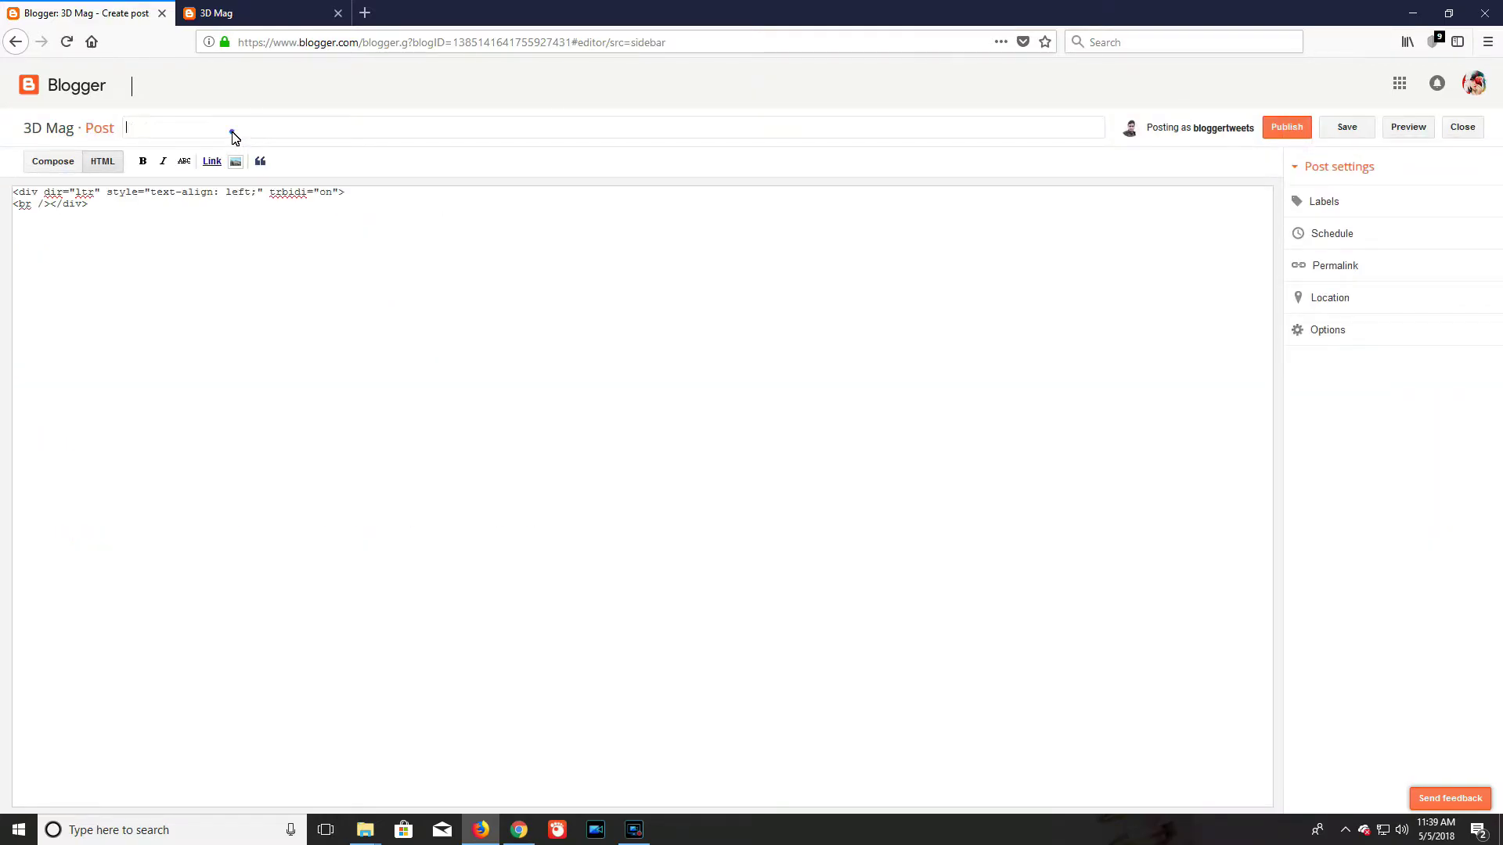
pyautogui.click(231, 135)
pyautogui.click(54, 161)
pyautogui.write('Phone Specification Table')
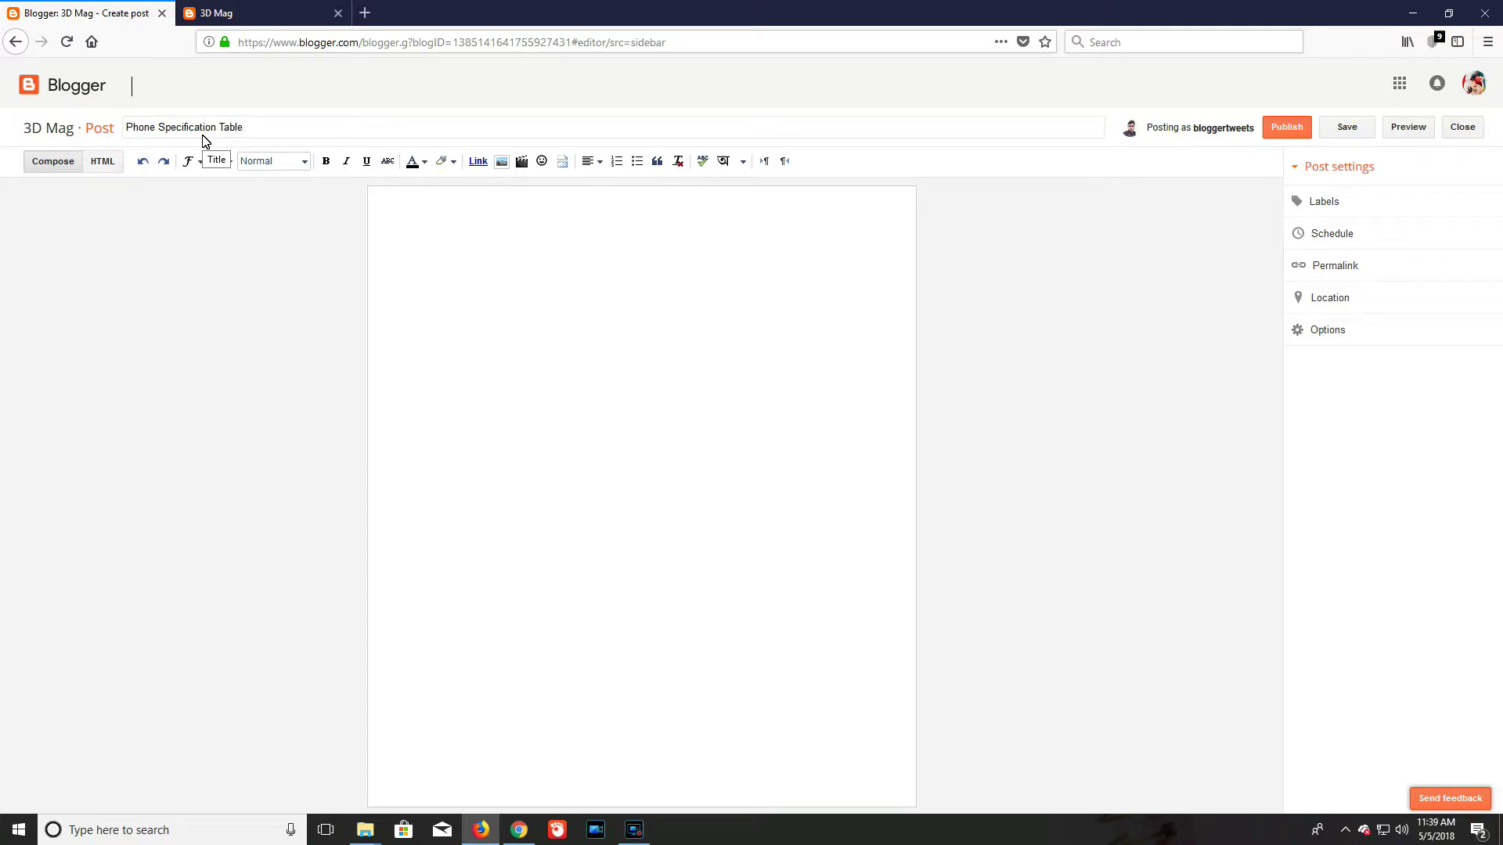
pyautogui.click(626, 296)
# - Copy the Step 6 table structure HTML from BloggerSpice, then return to the Firefox post editor
pyautogui.click(518, 831)
pyautogui.scroll(-5, 290, 491)
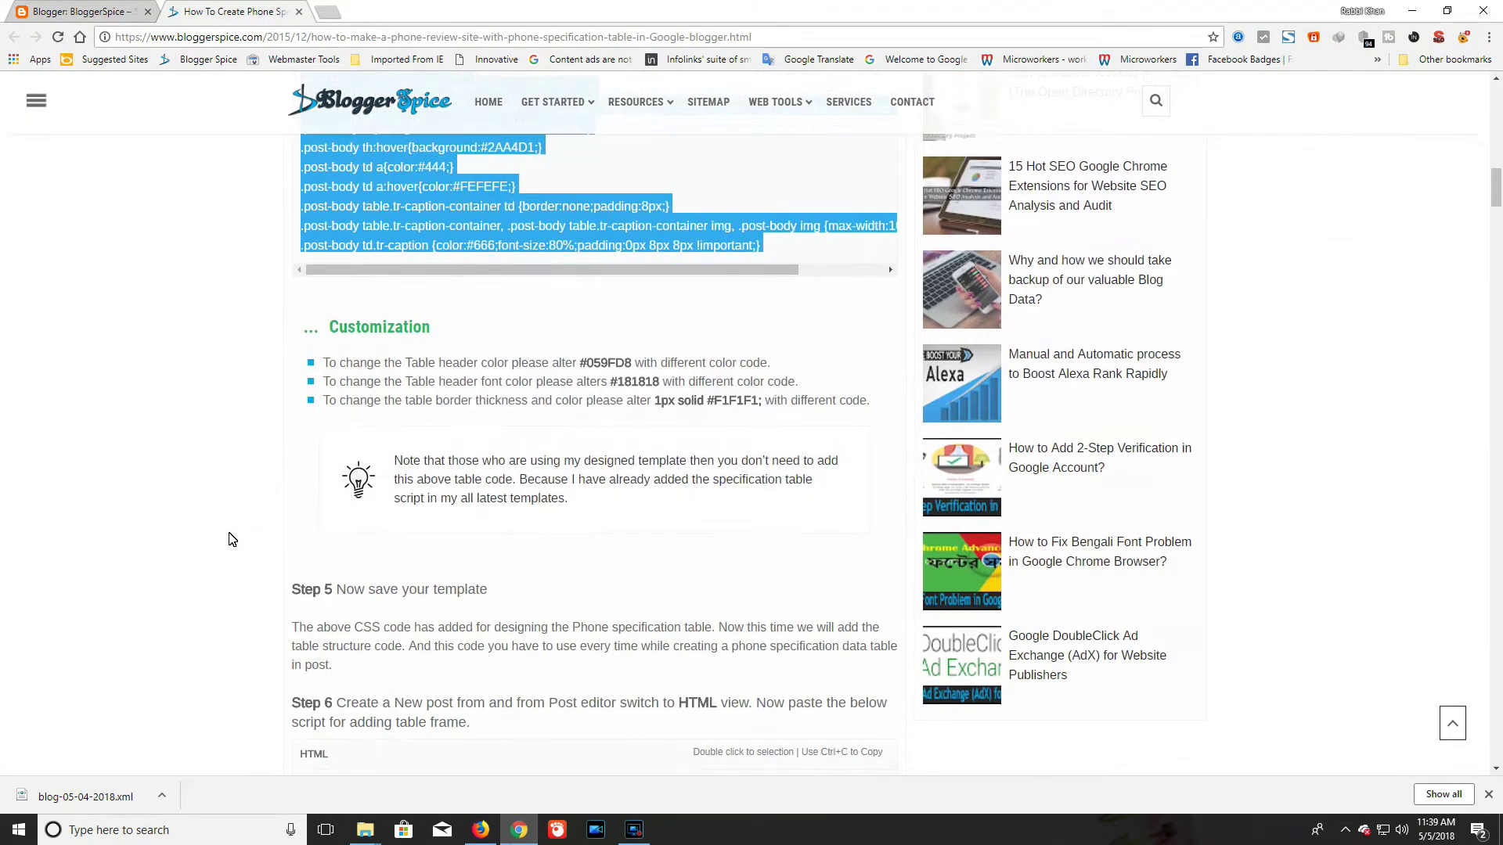
pyautogui.scroll(-5, 236, 534)
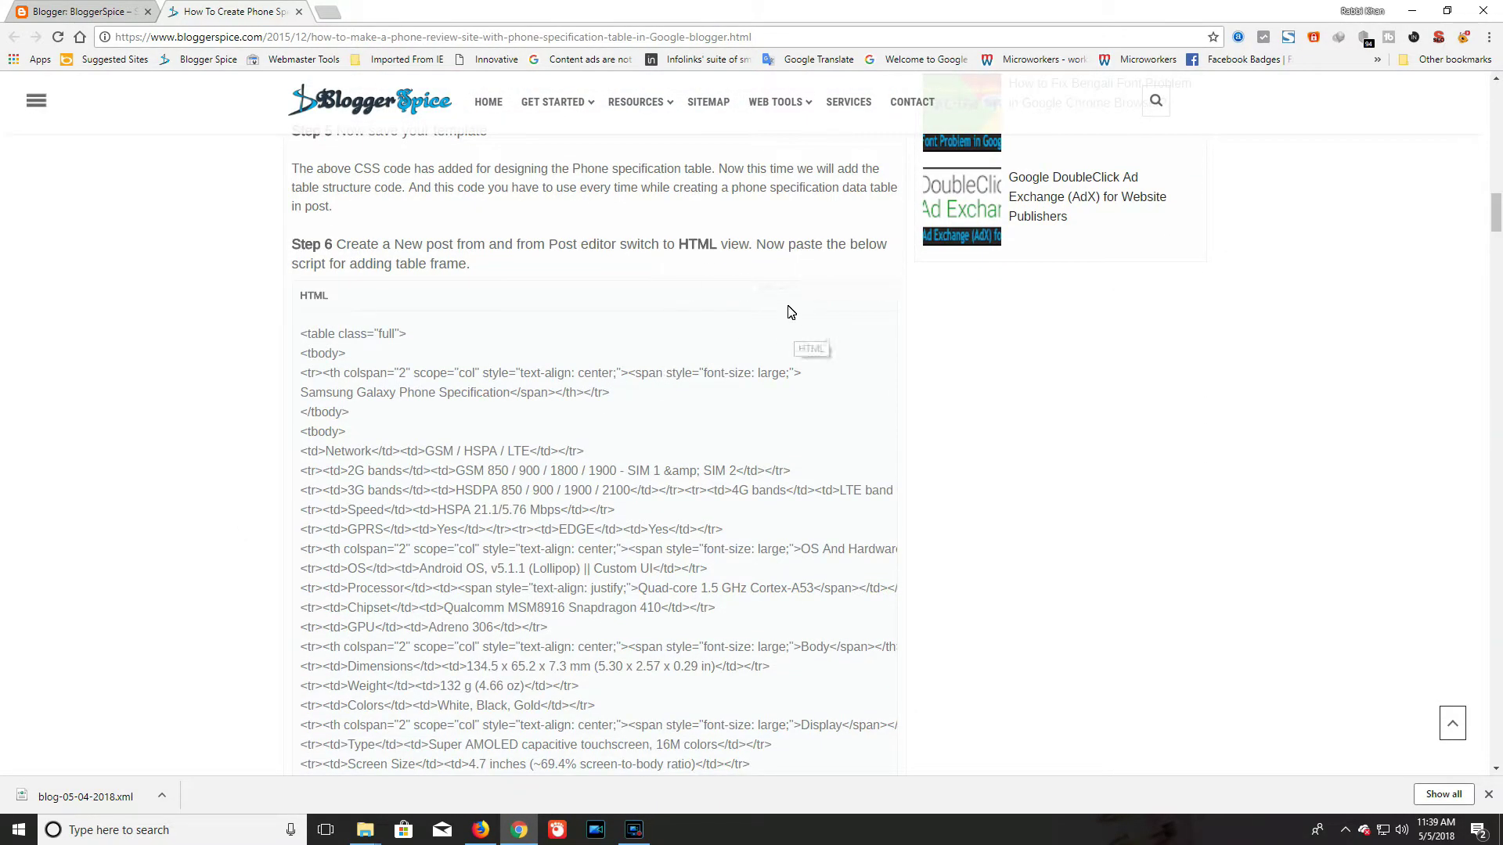
pyautogui.doubleClick(774, 306)
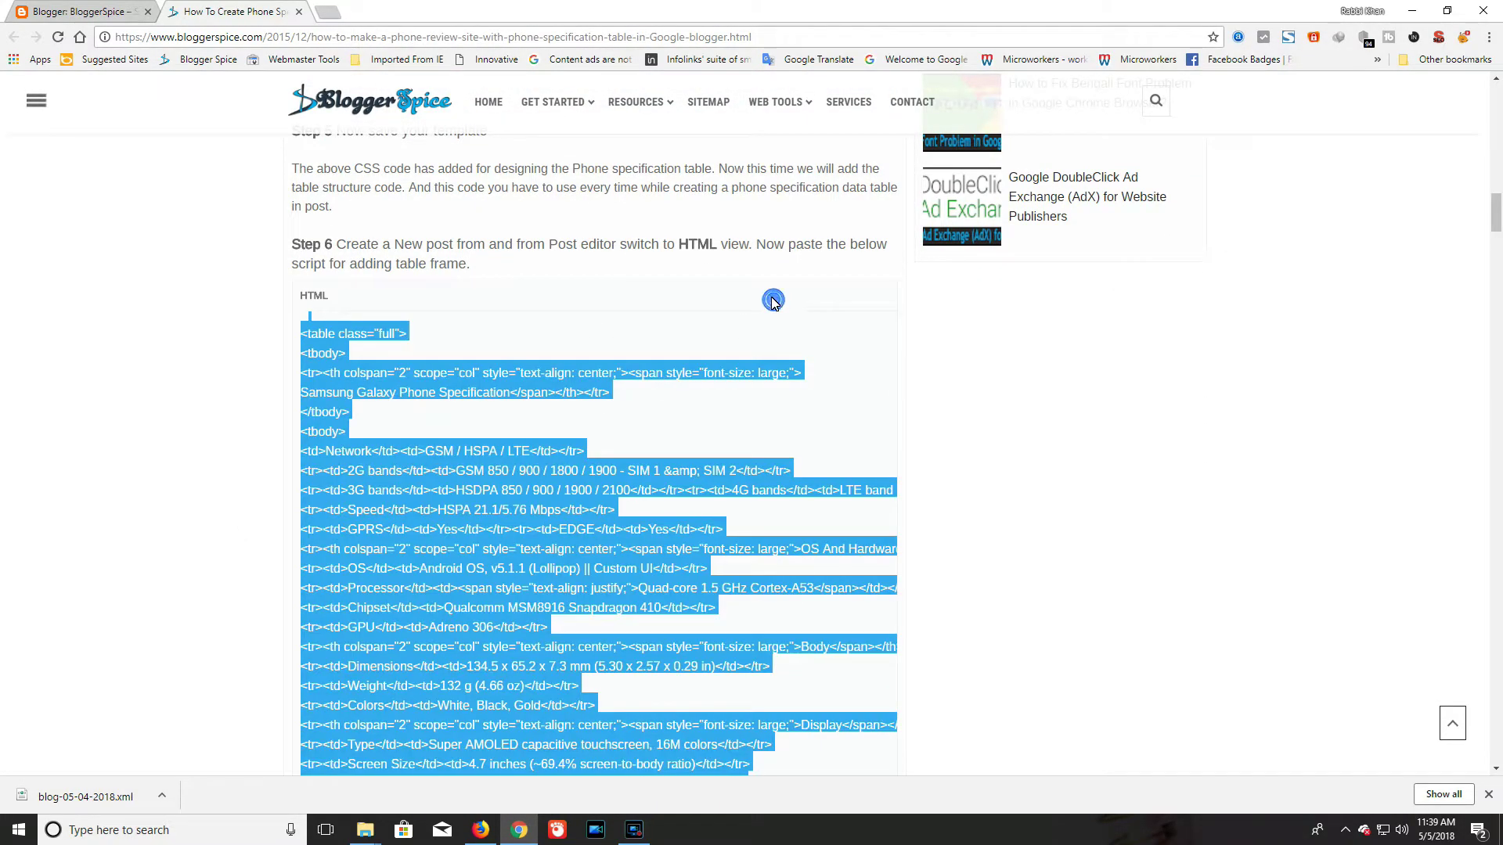
pyautogui.rightClick(446, 502)
pyautogui.click(485, 524)
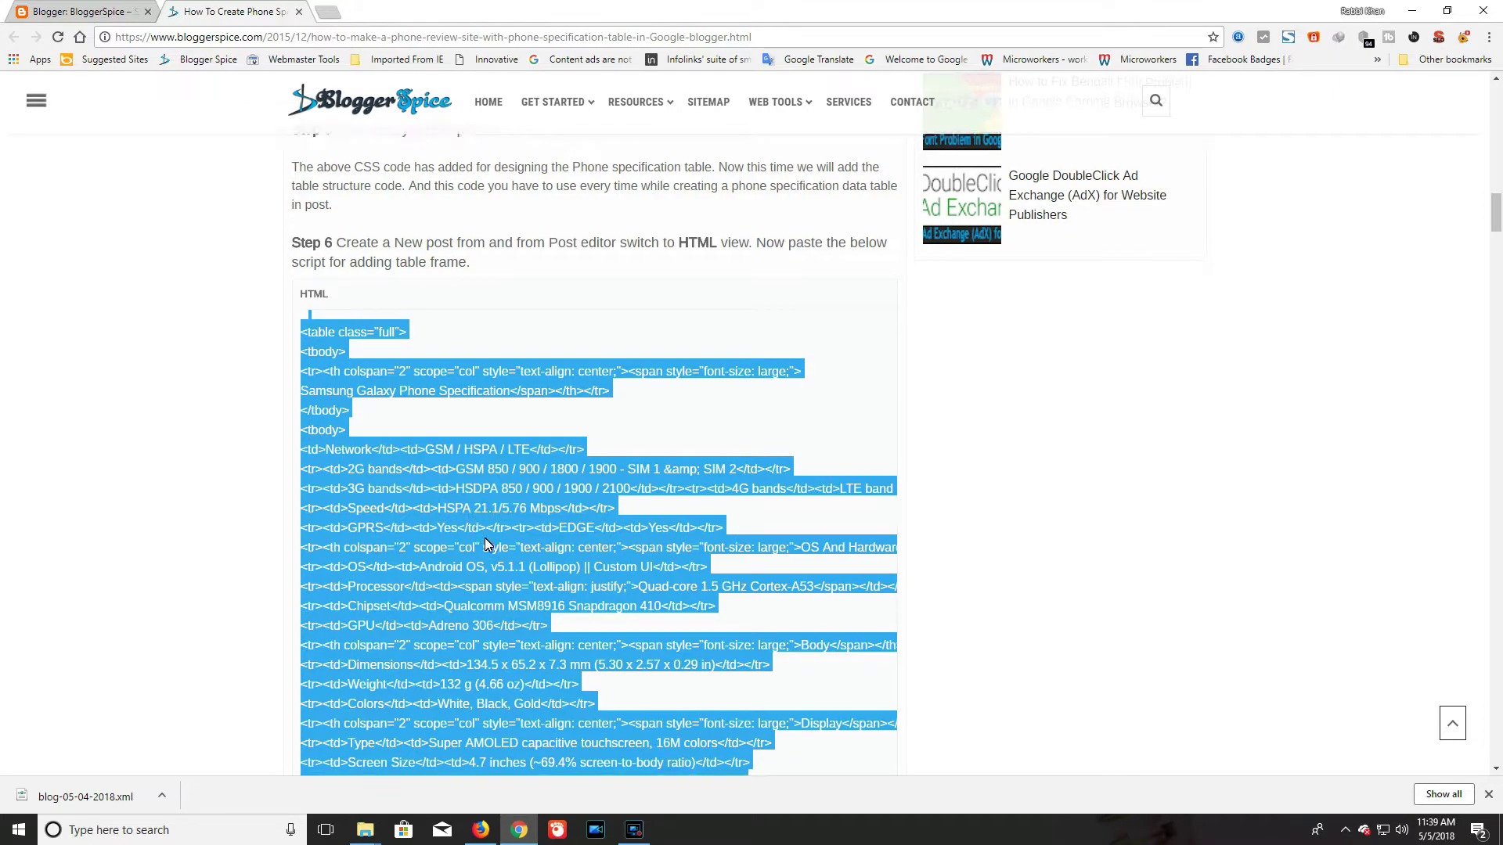
pyautogui.scroll(-3, 485, 526)
pyautogui.click(480, 831)
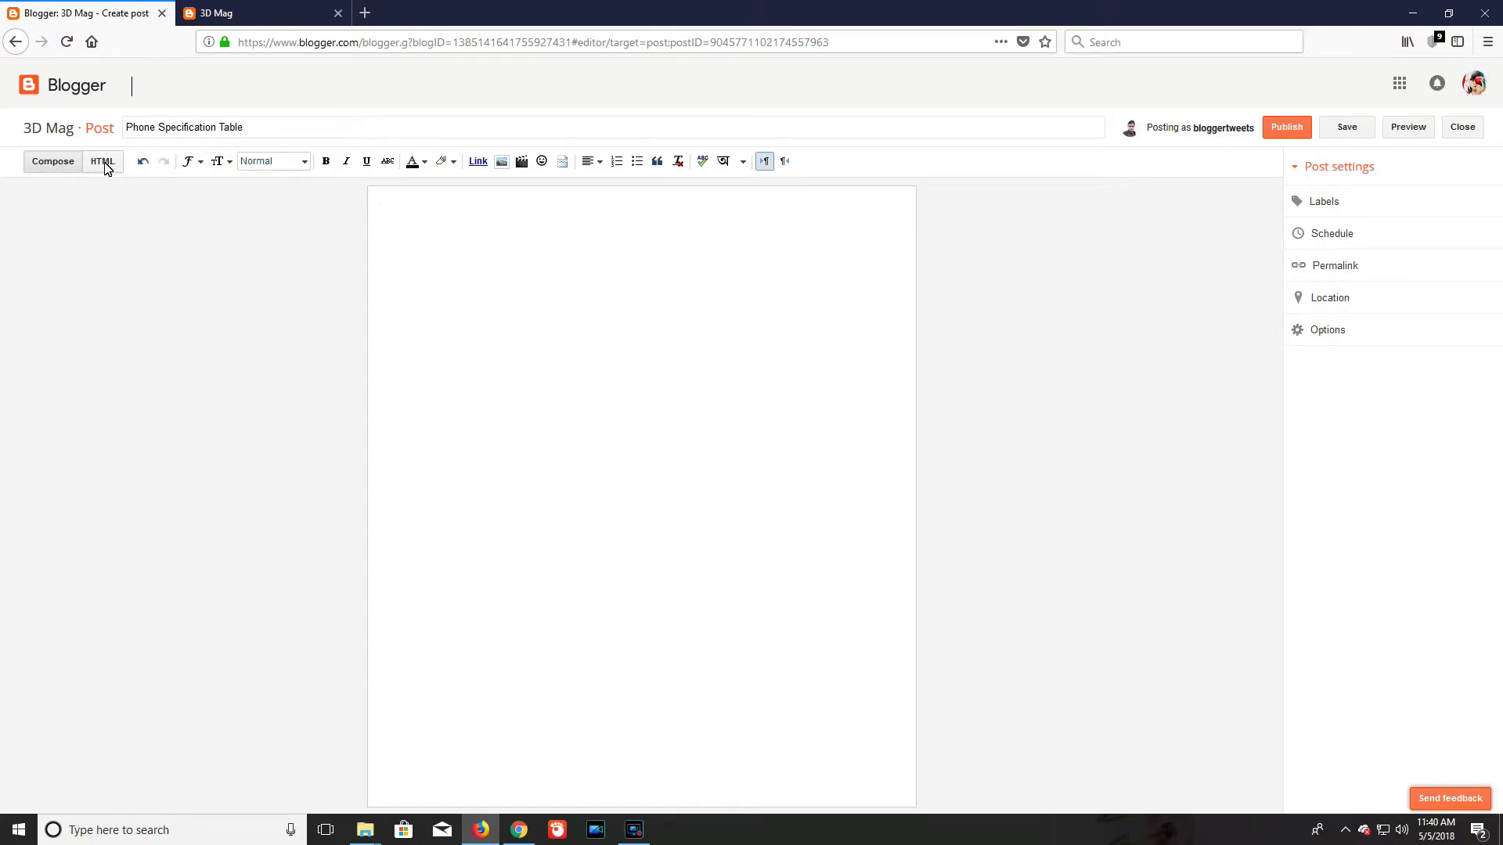
# - In HTML view, clear the post source and paste in the copied table structure code
pyautogui.click(104, 161)
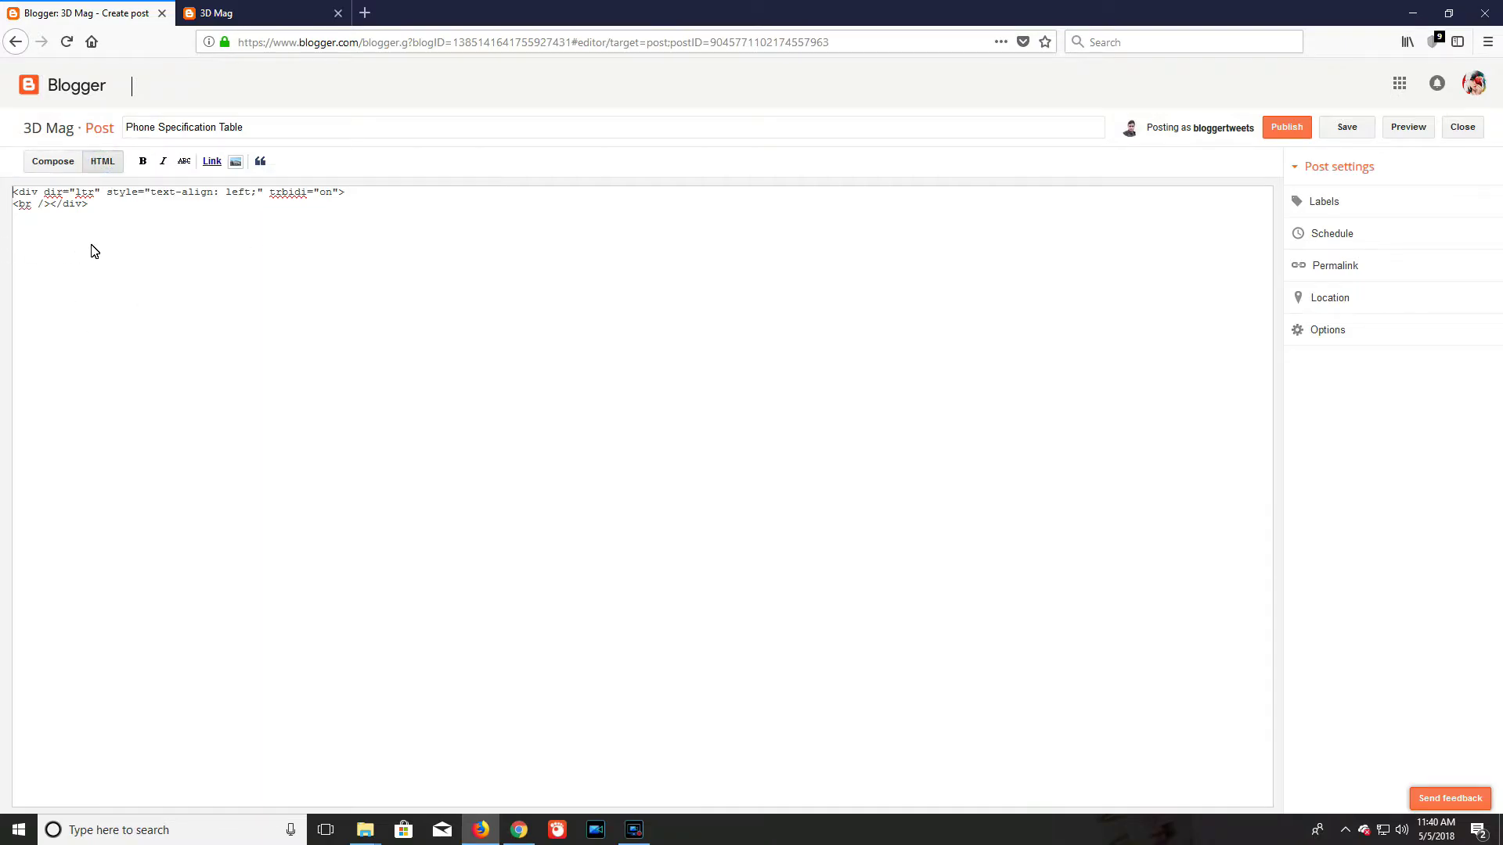
pyautogui.hotkey('ctrl', 'a')
pyautogui.press('Delete')
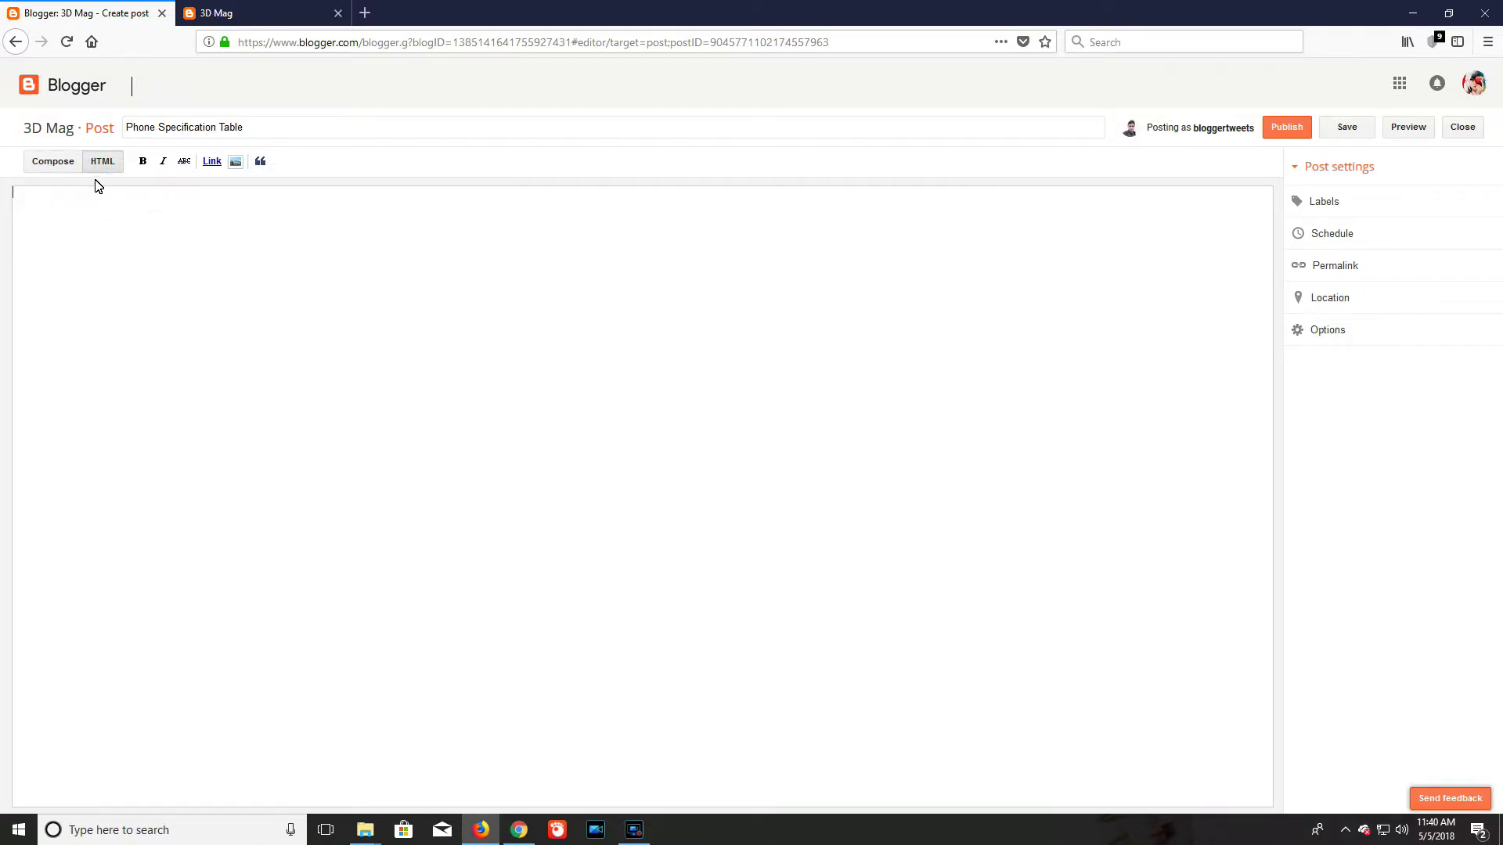
pyautogui.rightClick(68, 205)
pyautogui.click(109, 268)
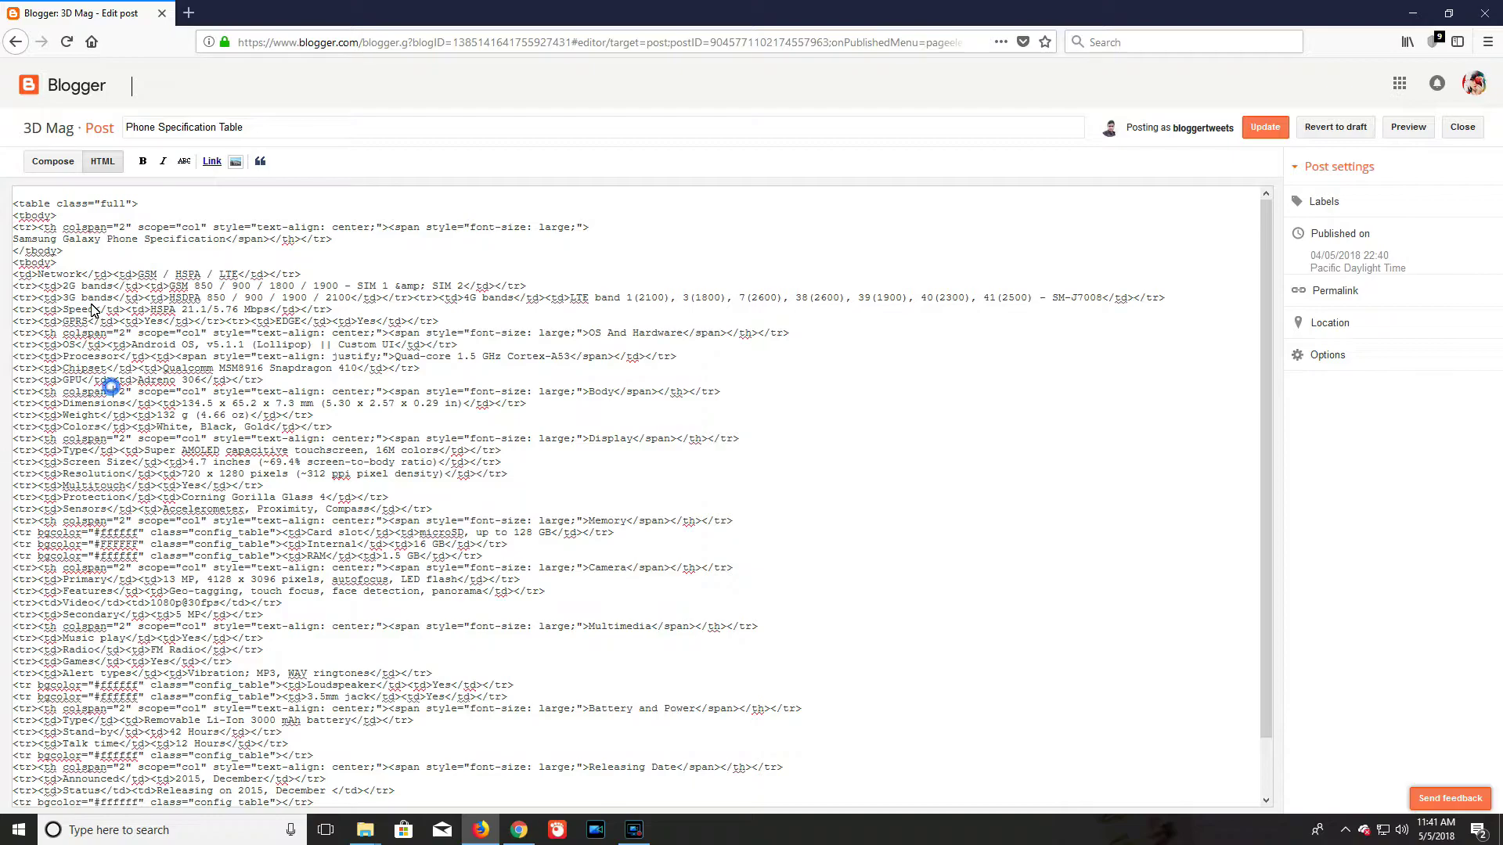
pyautogui.moveTo(64, 287); pyautogui.dragTo(117, 291)
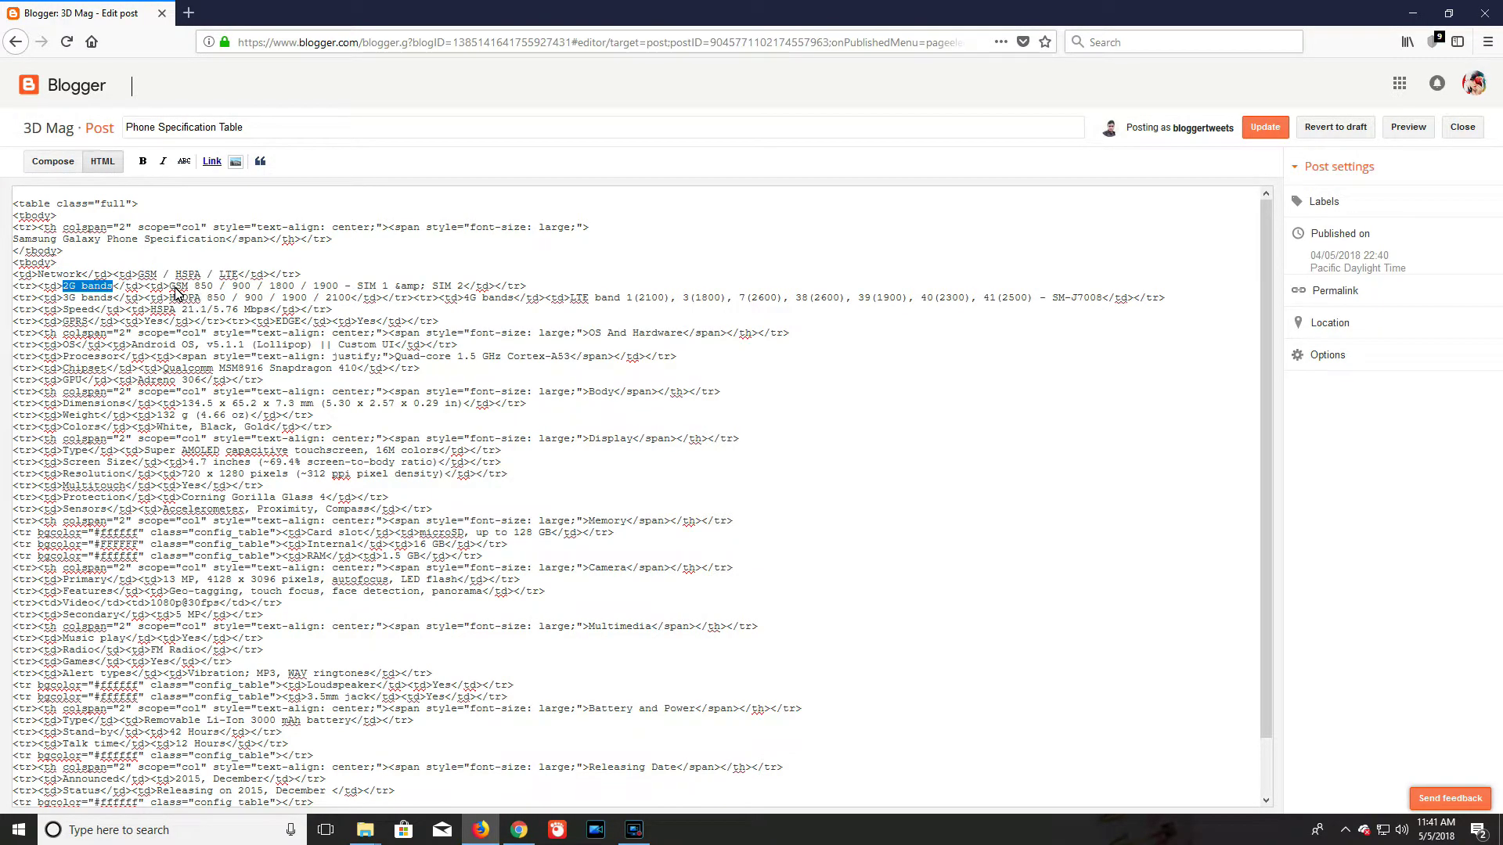
pyautogui.moveTo(174, 286); pyautogui.dragTo(463, 291)
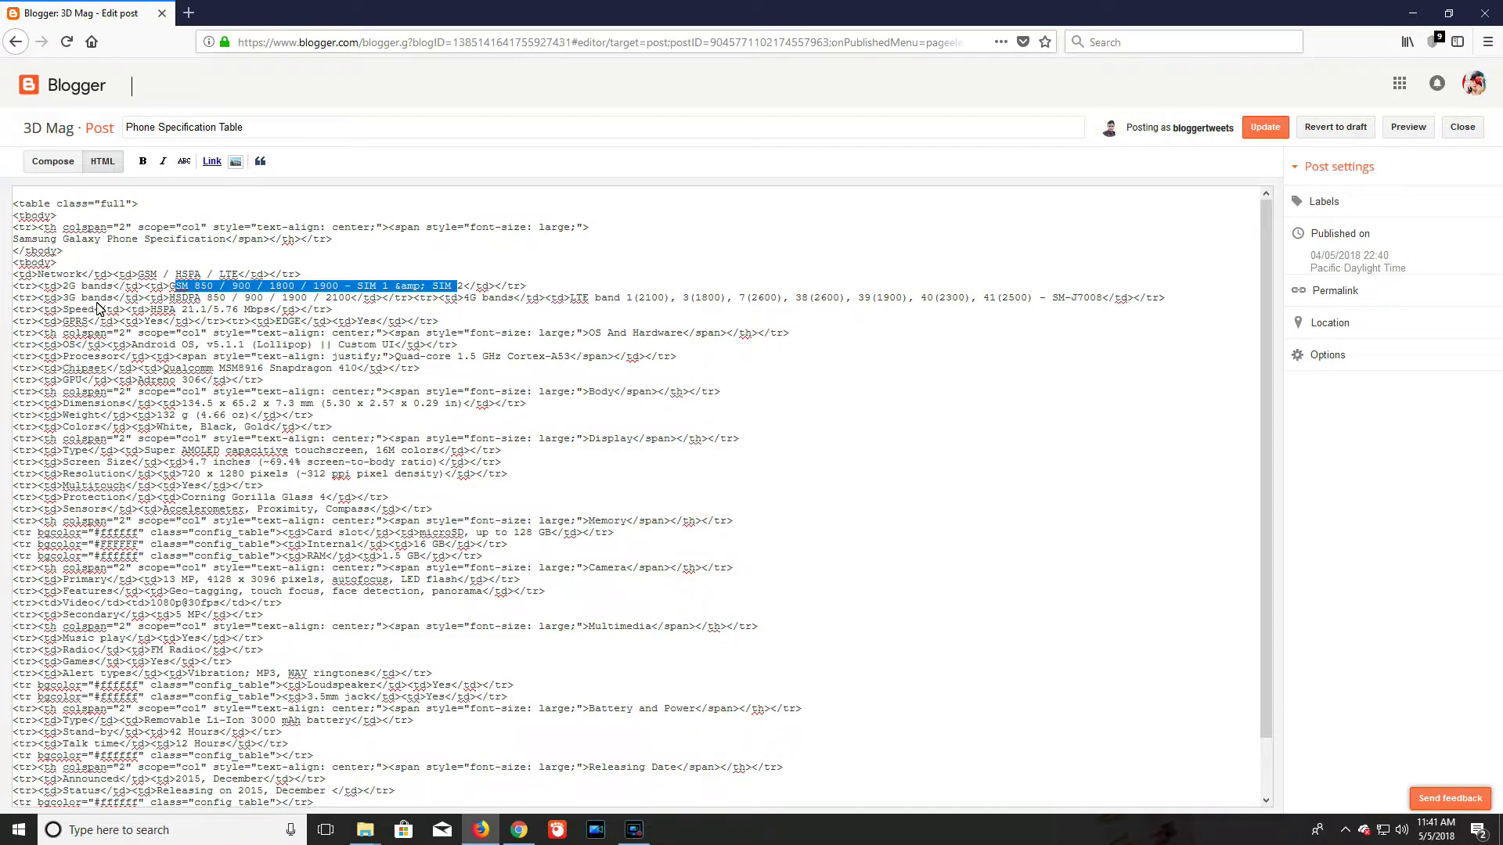
pyautogui.click(273, 297)
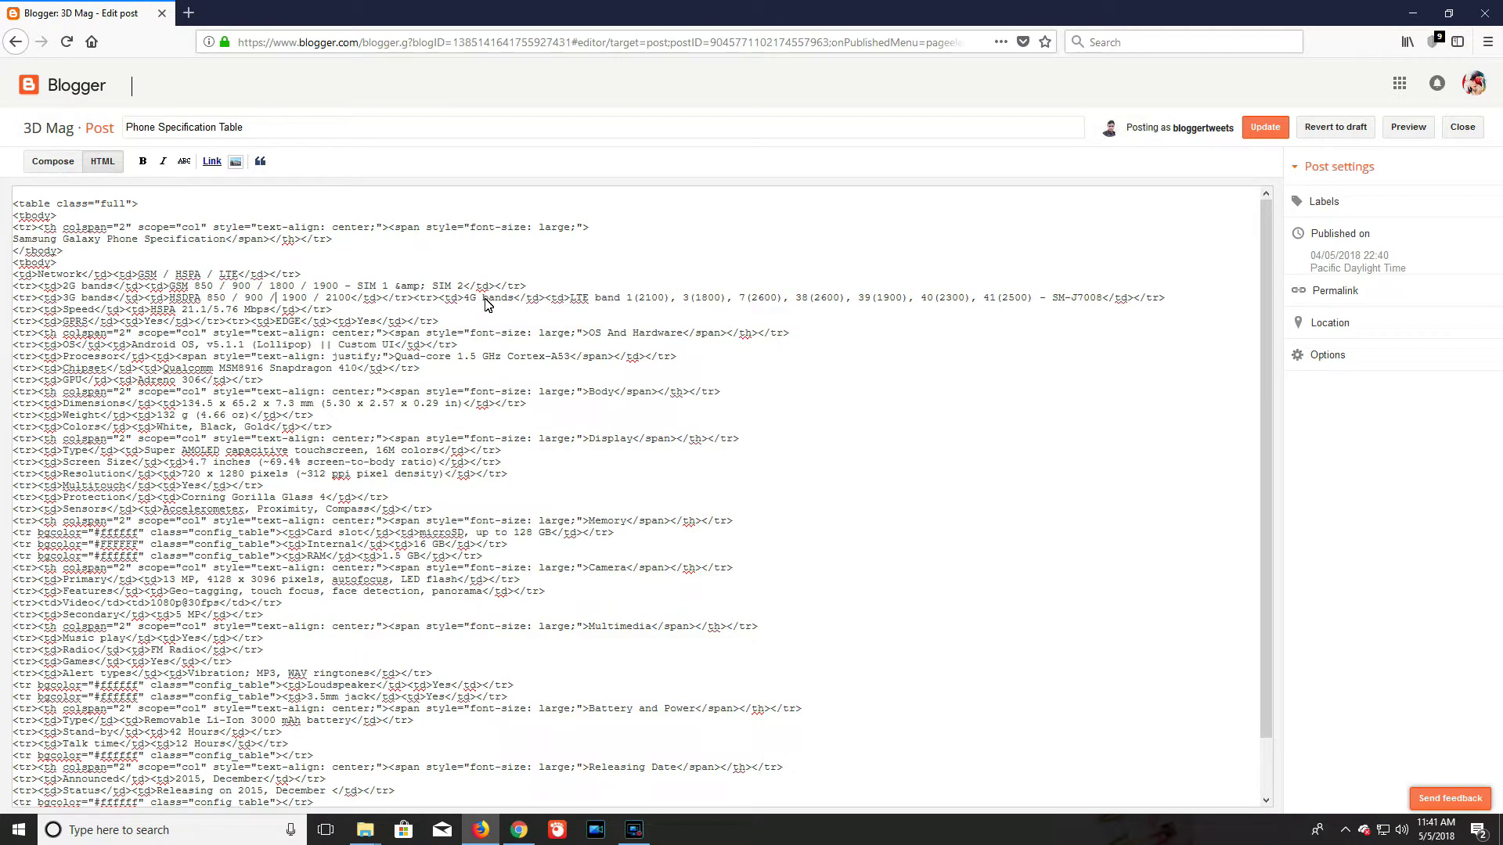
pyautogui.moveTo(572, 299); pyautogui.dragTo(1092, 301)
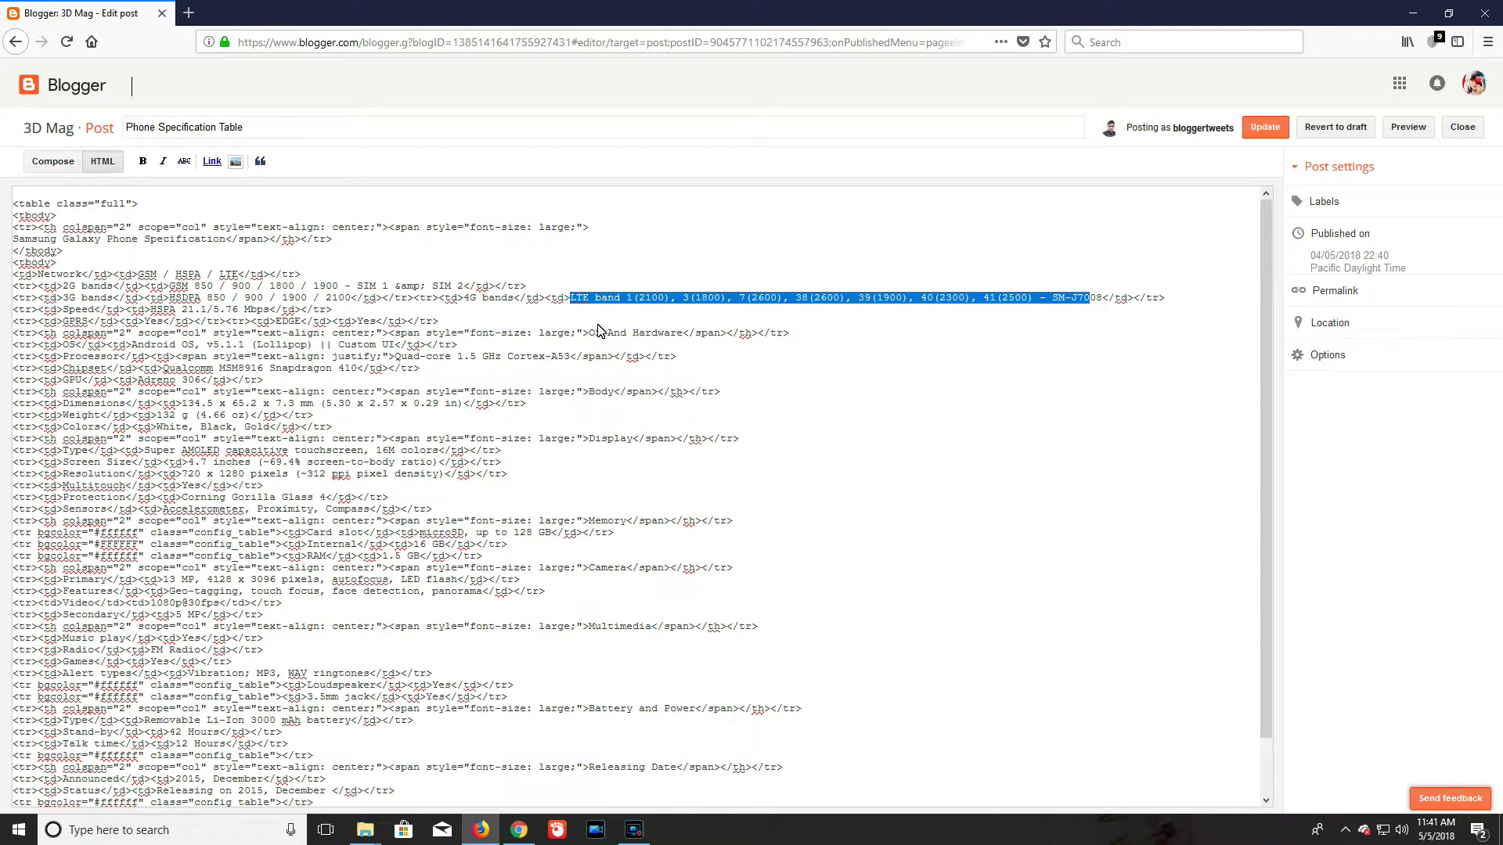
pyautogui.click(54, 298)
pyautogui.doubleClick(55, 297)
pyautogui.click(295, 282)
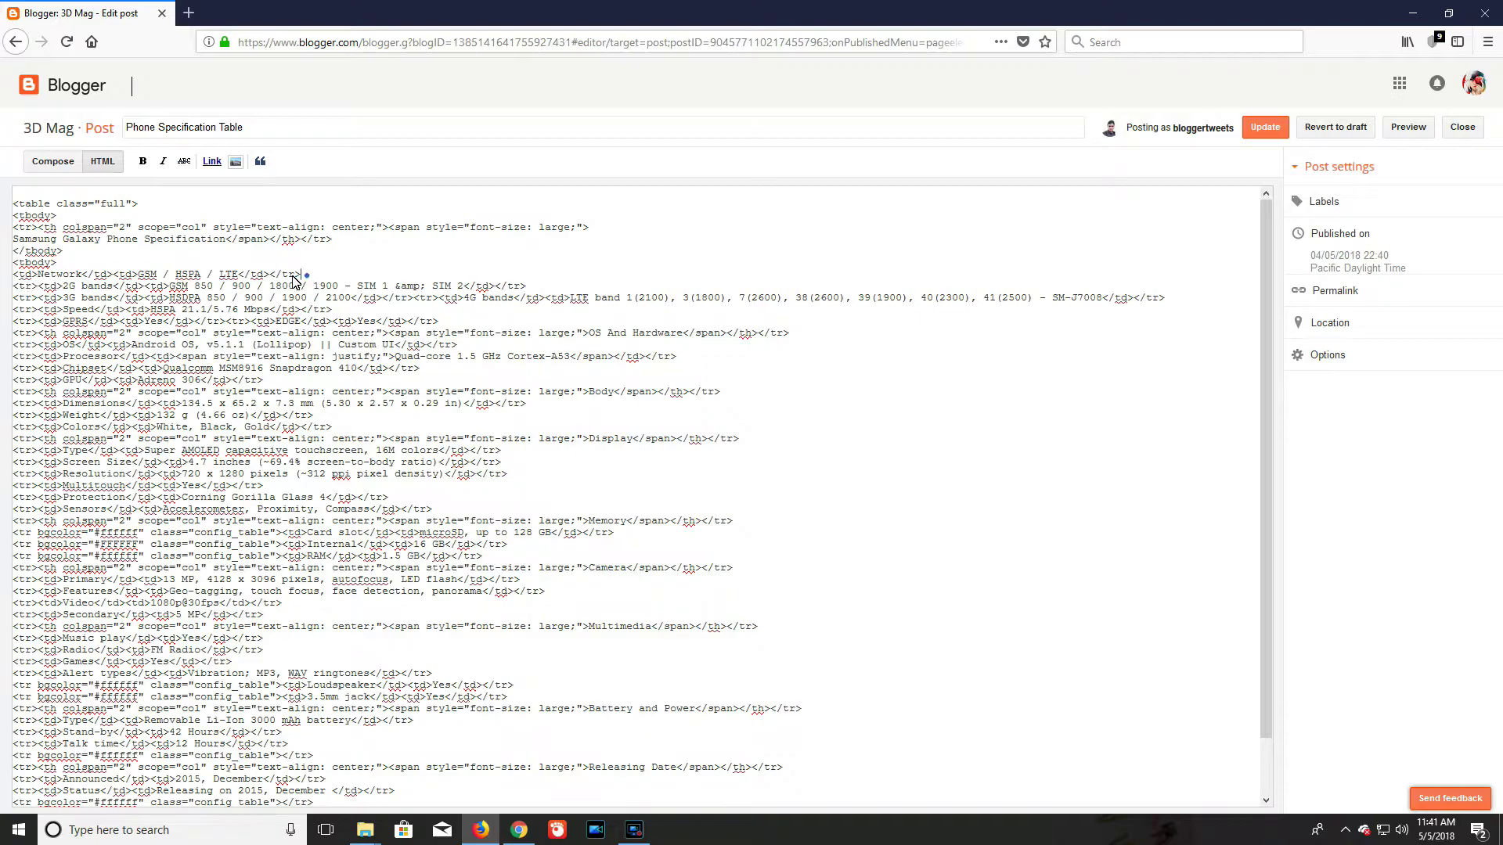
pyautogui.moveTo(300, 275); pyautogui.dragTo(238, 274)
pyautogui.moveTo(171, 287); pyautogui.dragTo(464, 289)
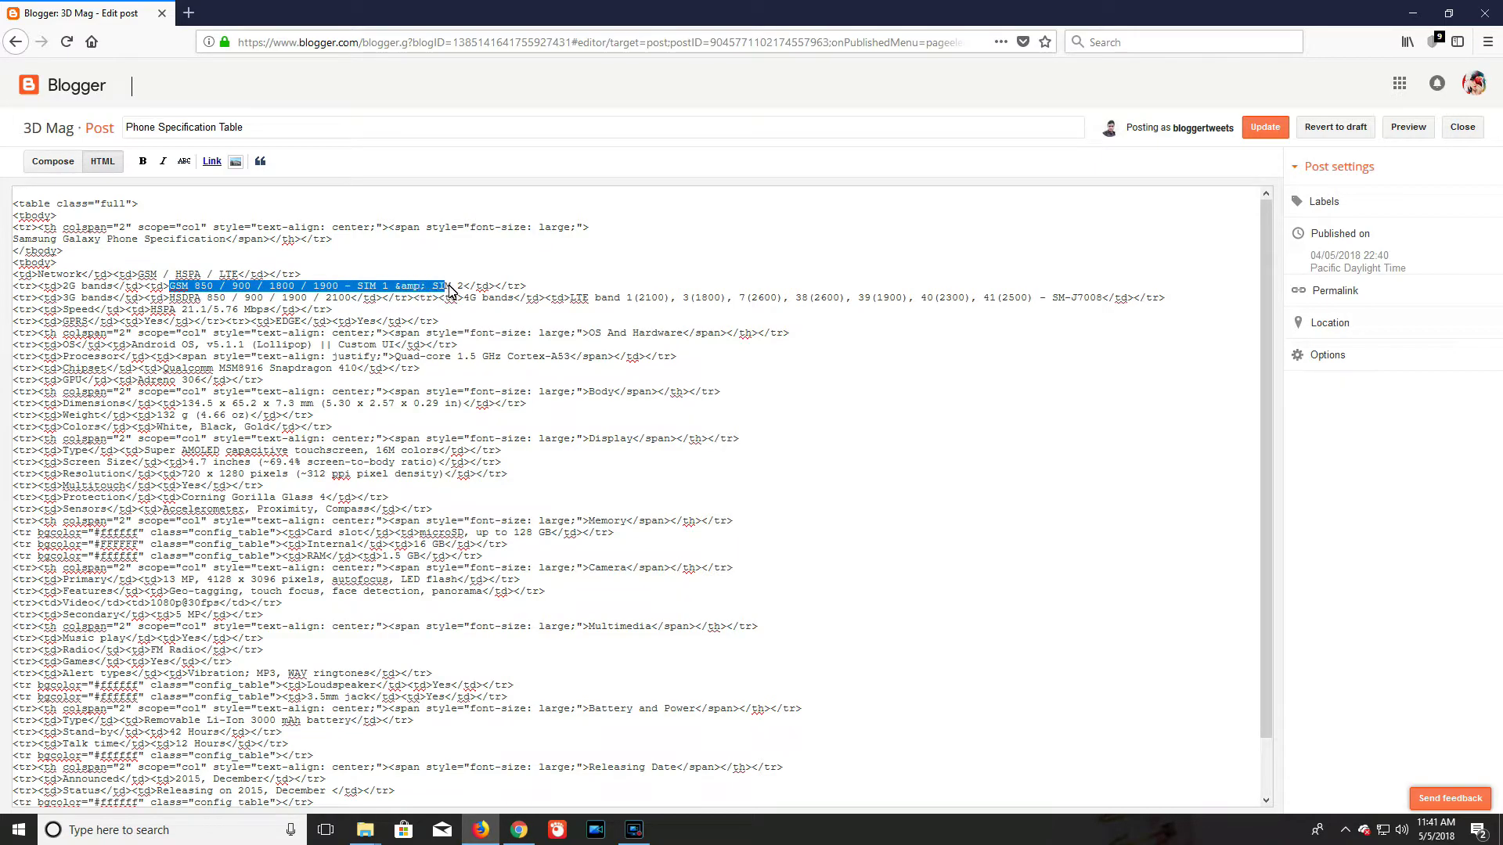
# - Deselect the 2G bands line, update the Phone Specification Table post, and return to All posts
pyautogui.click(627, 396)
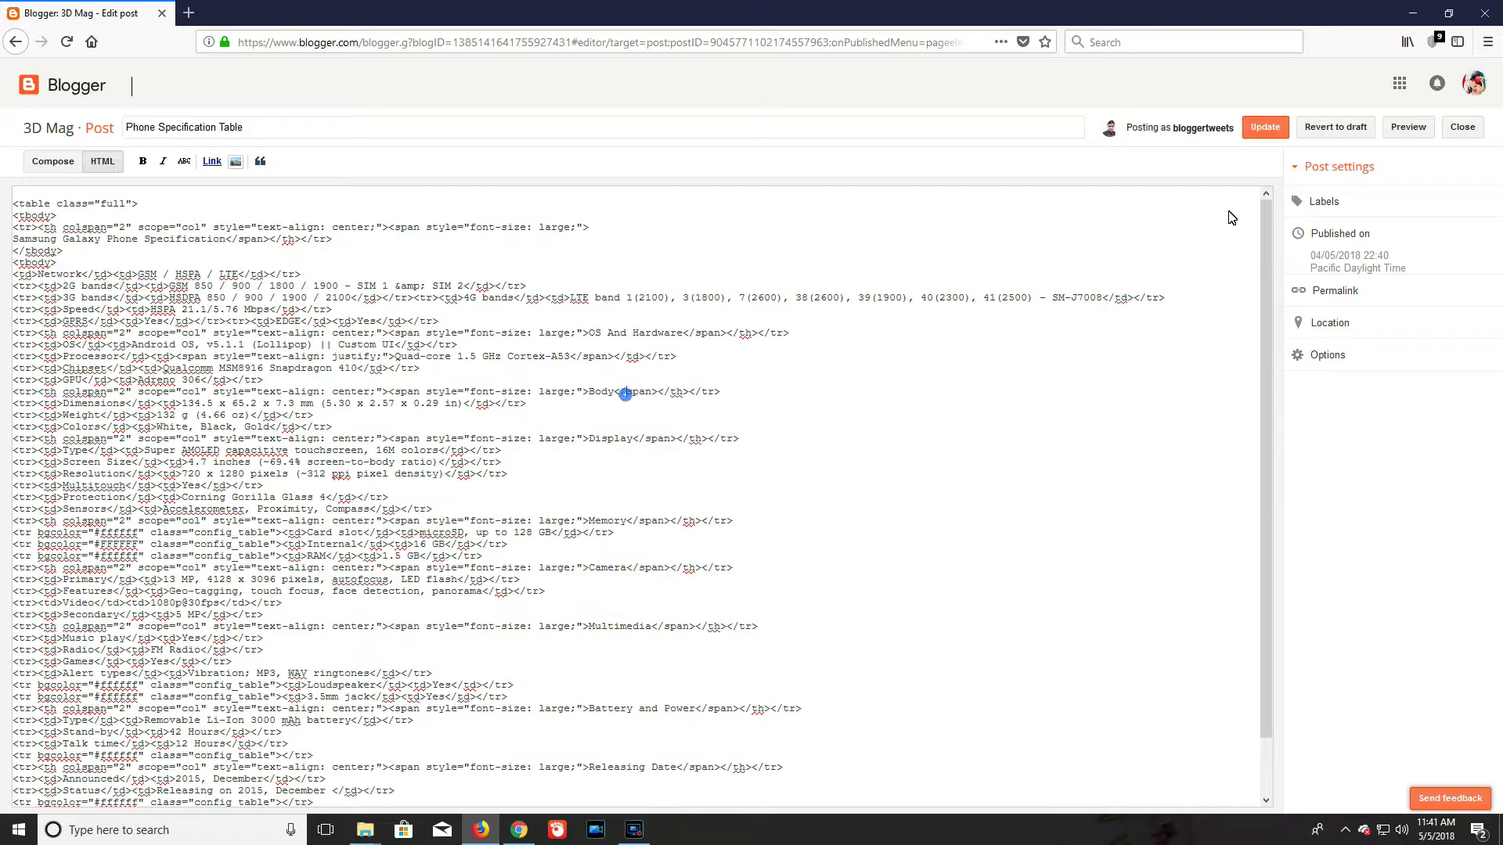
pyautogui.click(1265, 127)
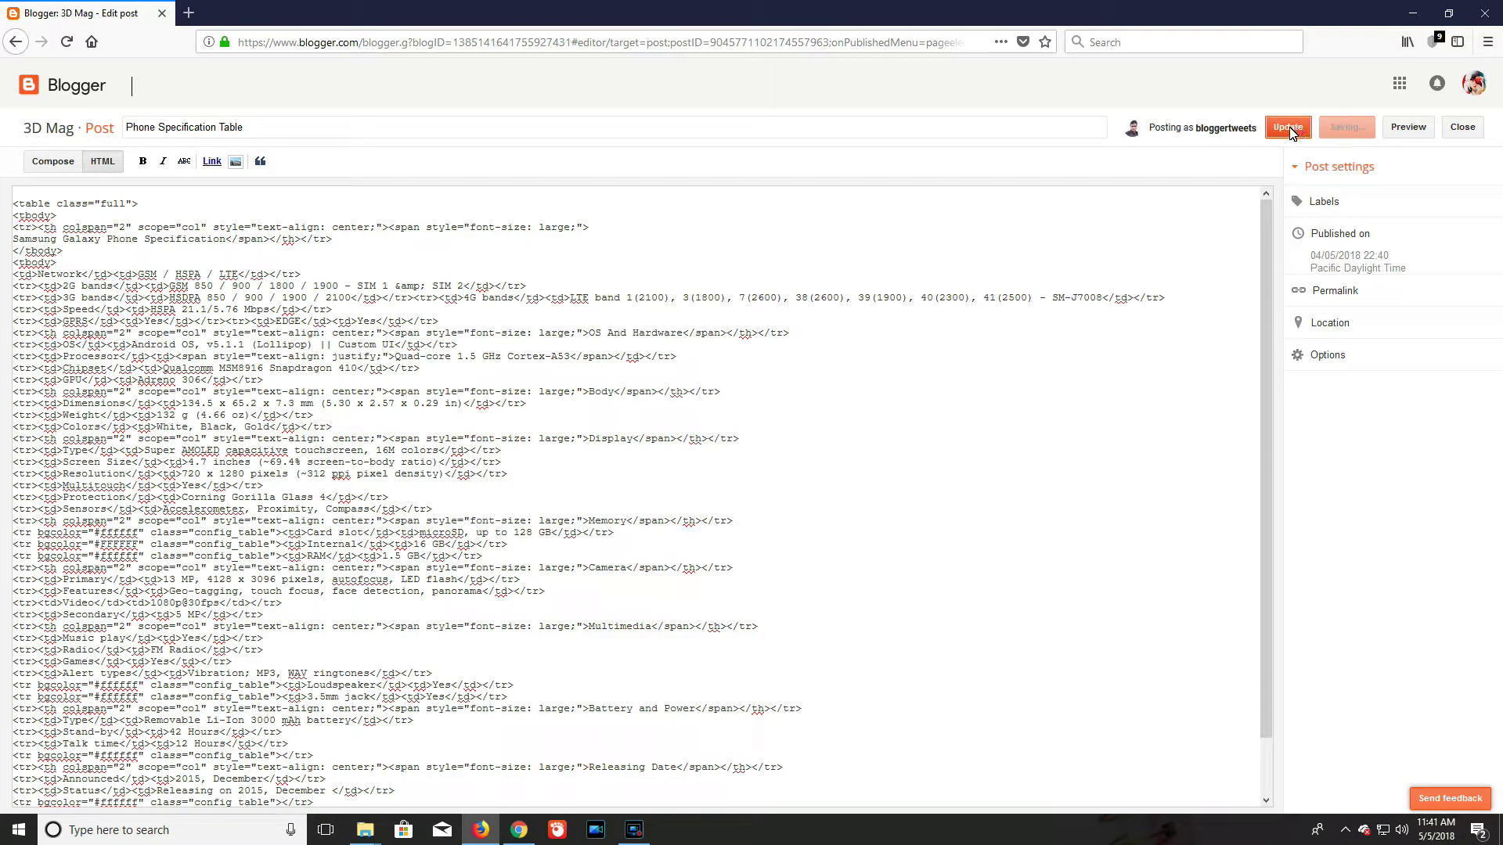
pyautogui.click(1287, 129)
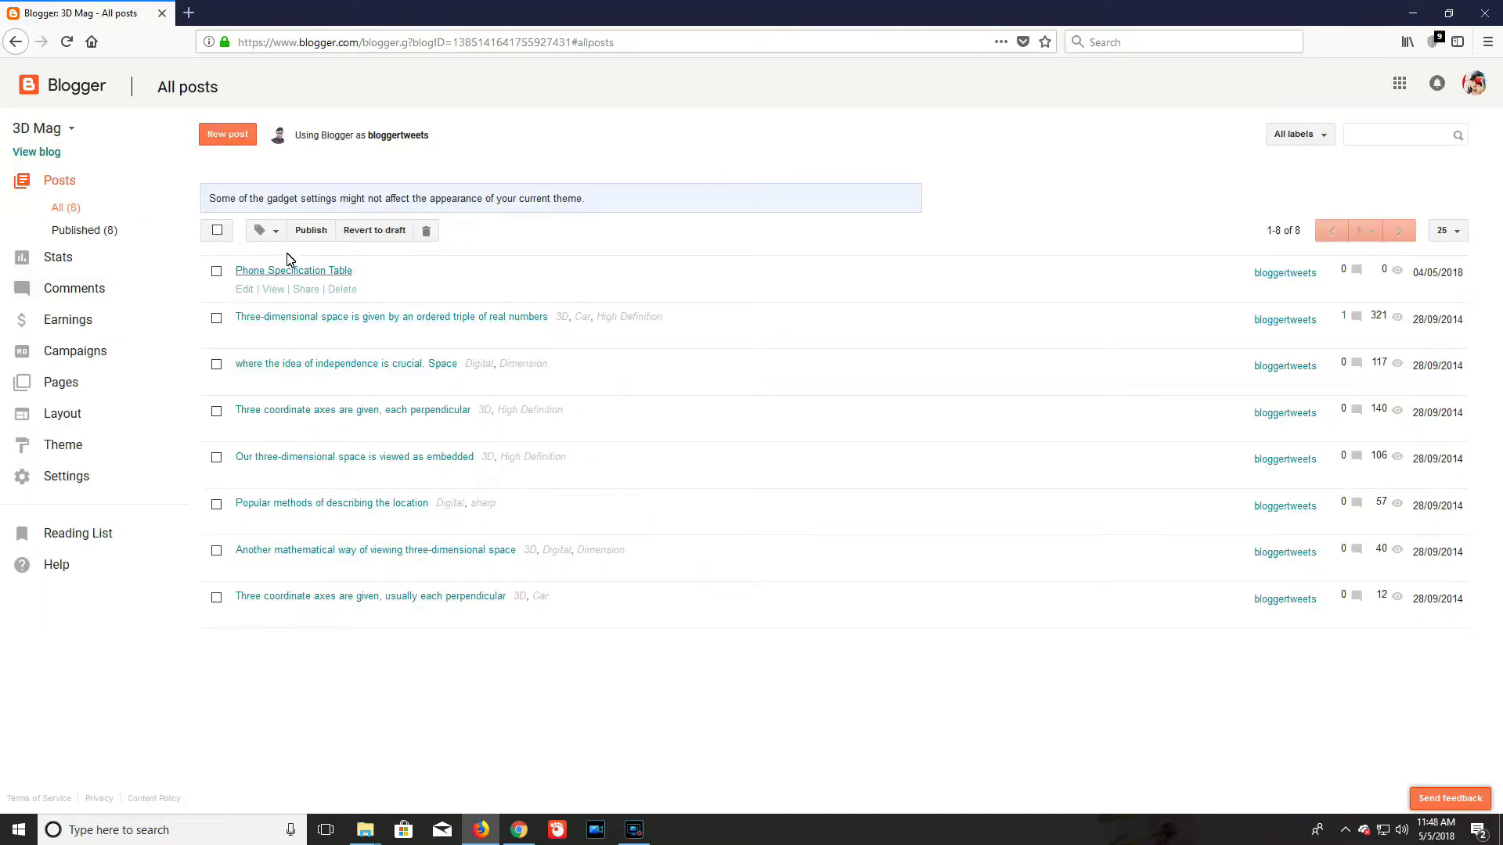
pyautogui.moveTo(293, 280)
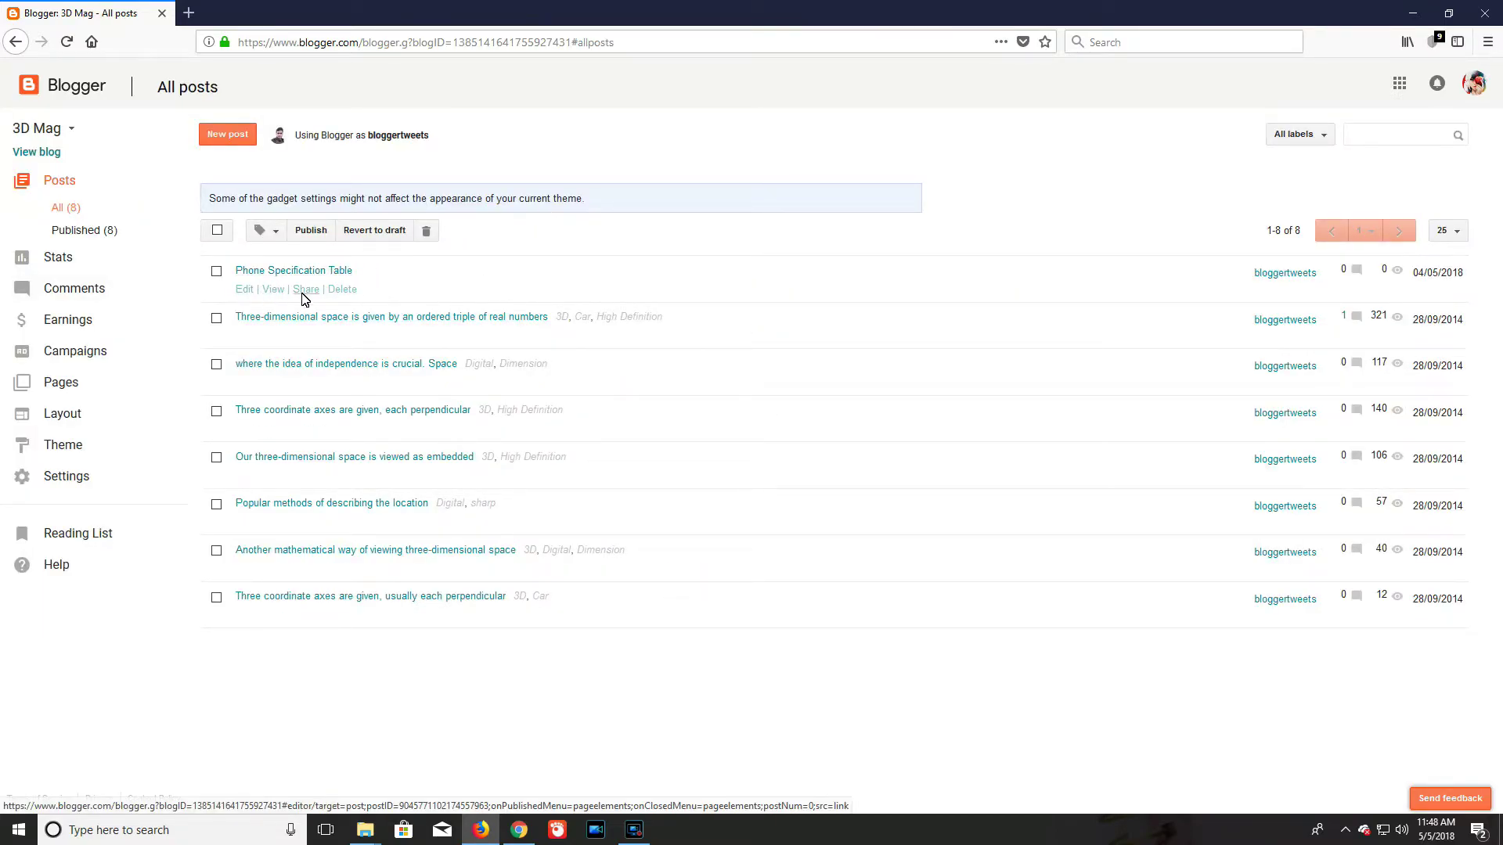
# - View the Phone Specification Table post live, showing the styled Samsung Galaxy specification table
pyautogui.click(274, 290)
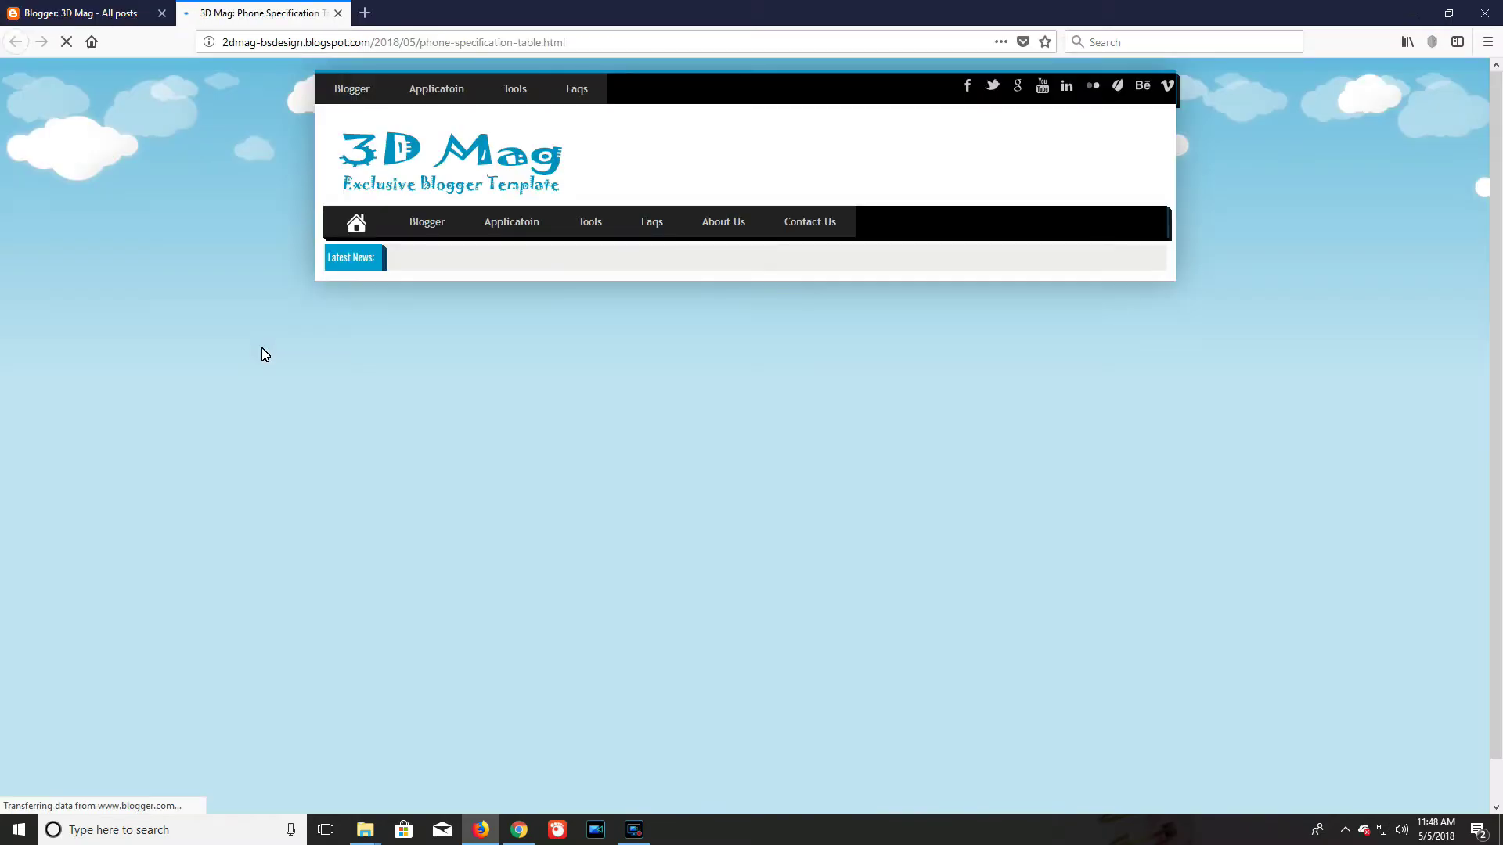
pyautogui.scroll(-1, 249, 350)
pyautogui.scroll(-1, 249, 351)
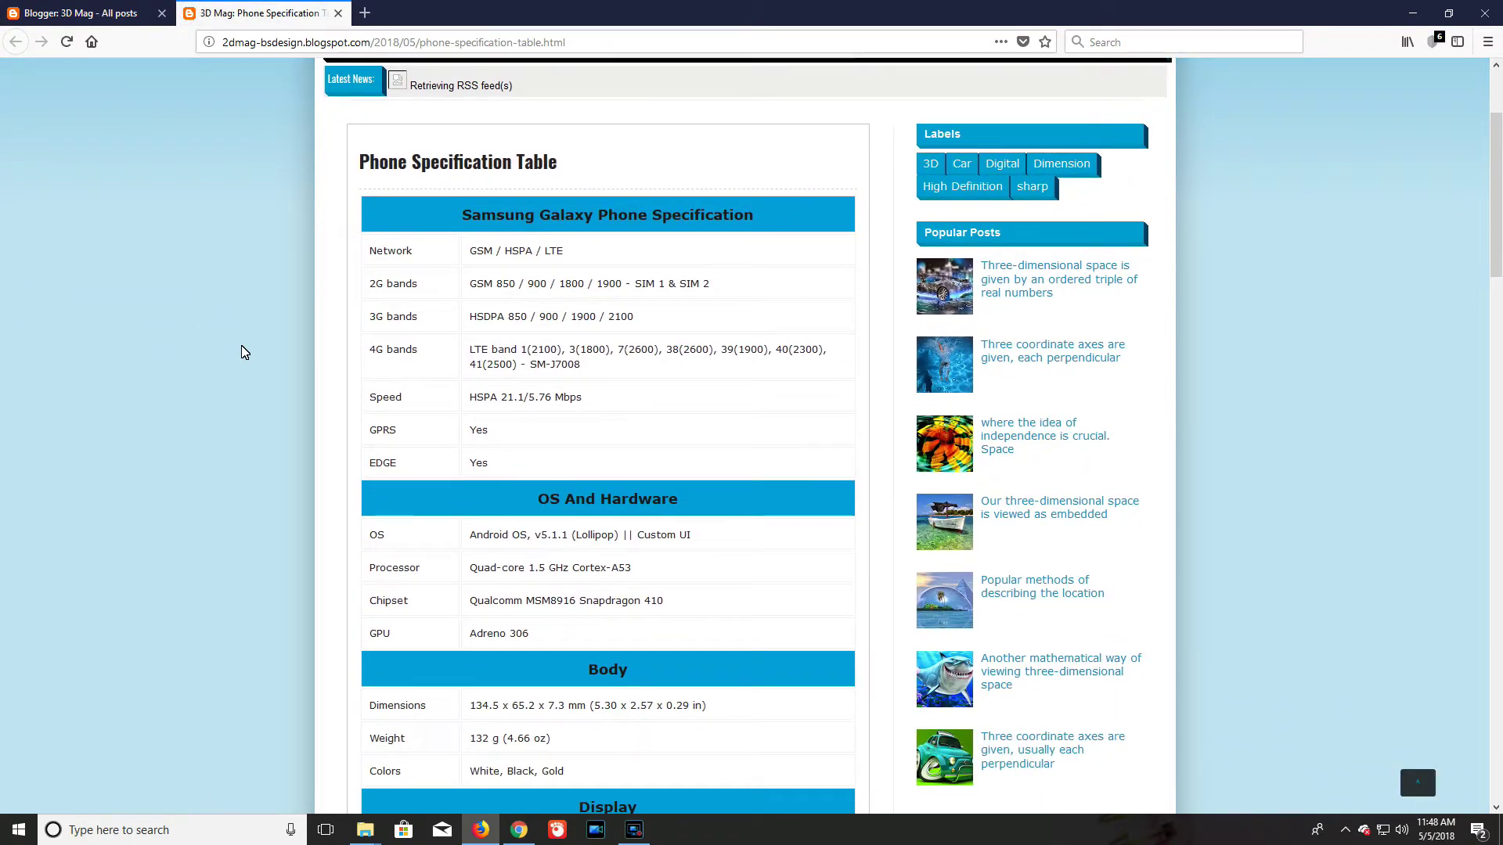
pyautogui.scroll(-1, 423, 312)
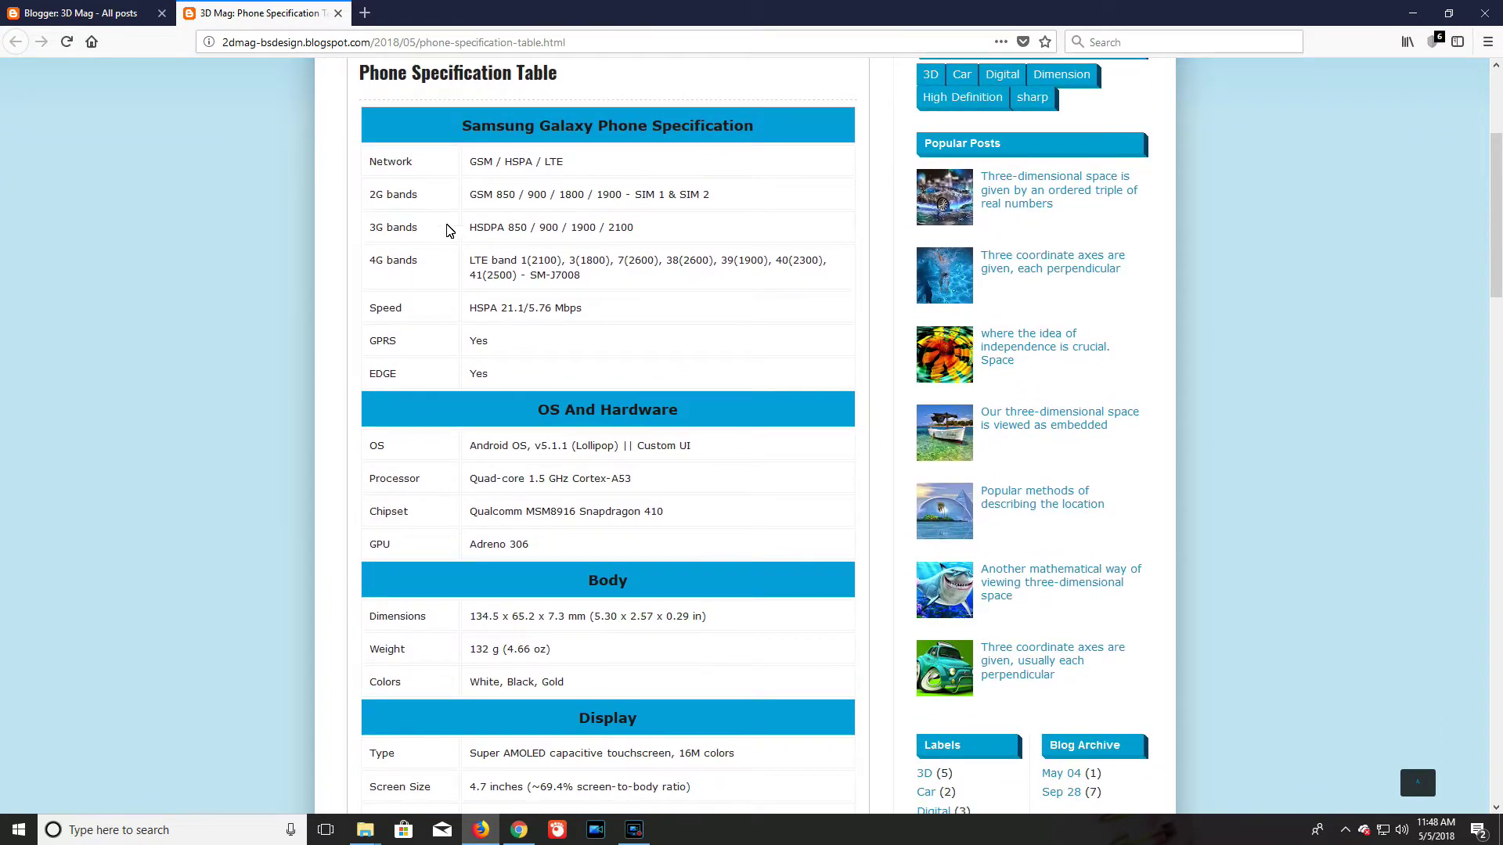
pyautogui.scroll(-2, 446, 229)
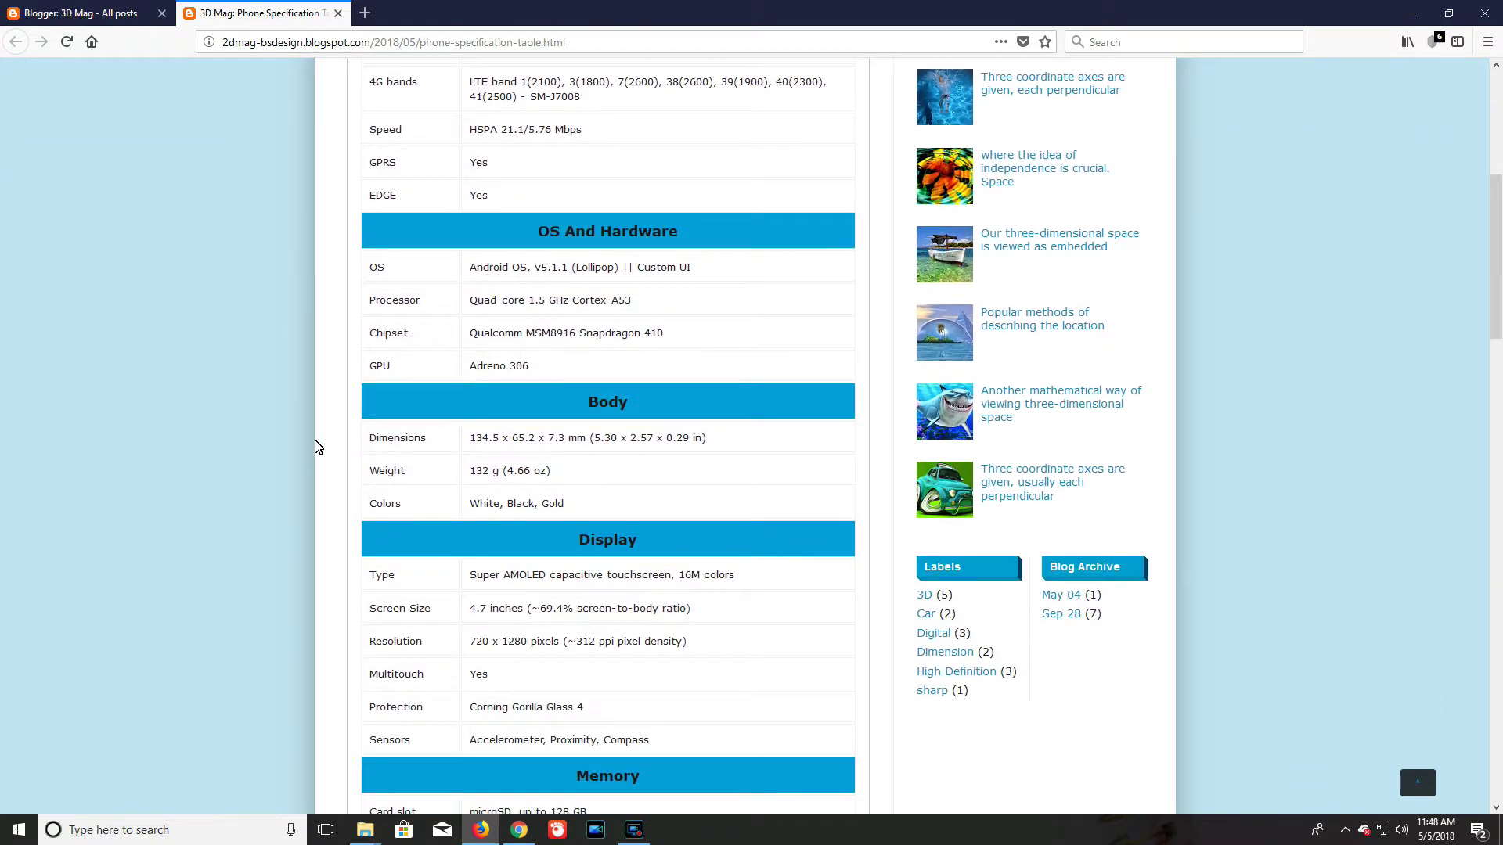
pyautogui.scroll(-2, 517, 387)
pyautogui.scroll(-3, 530, 406)
pyautogui.scroll(-3, 530, 406)
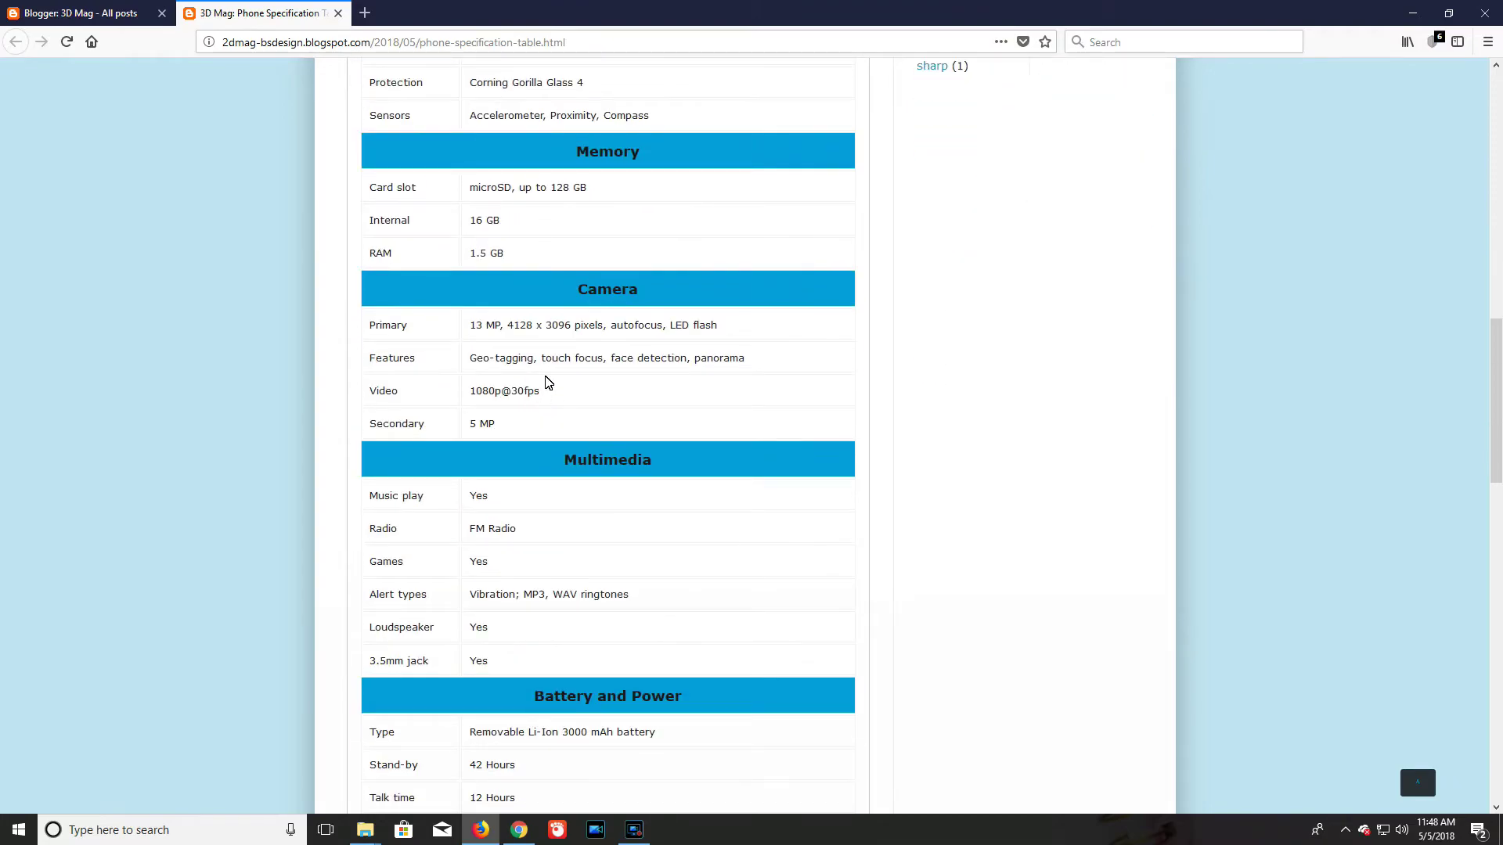
pyautogui.scroll(-2, 552, 400)
pyautogui.scroll(2, 560, 402)
pyautogui.scroll(4, 560, 402)
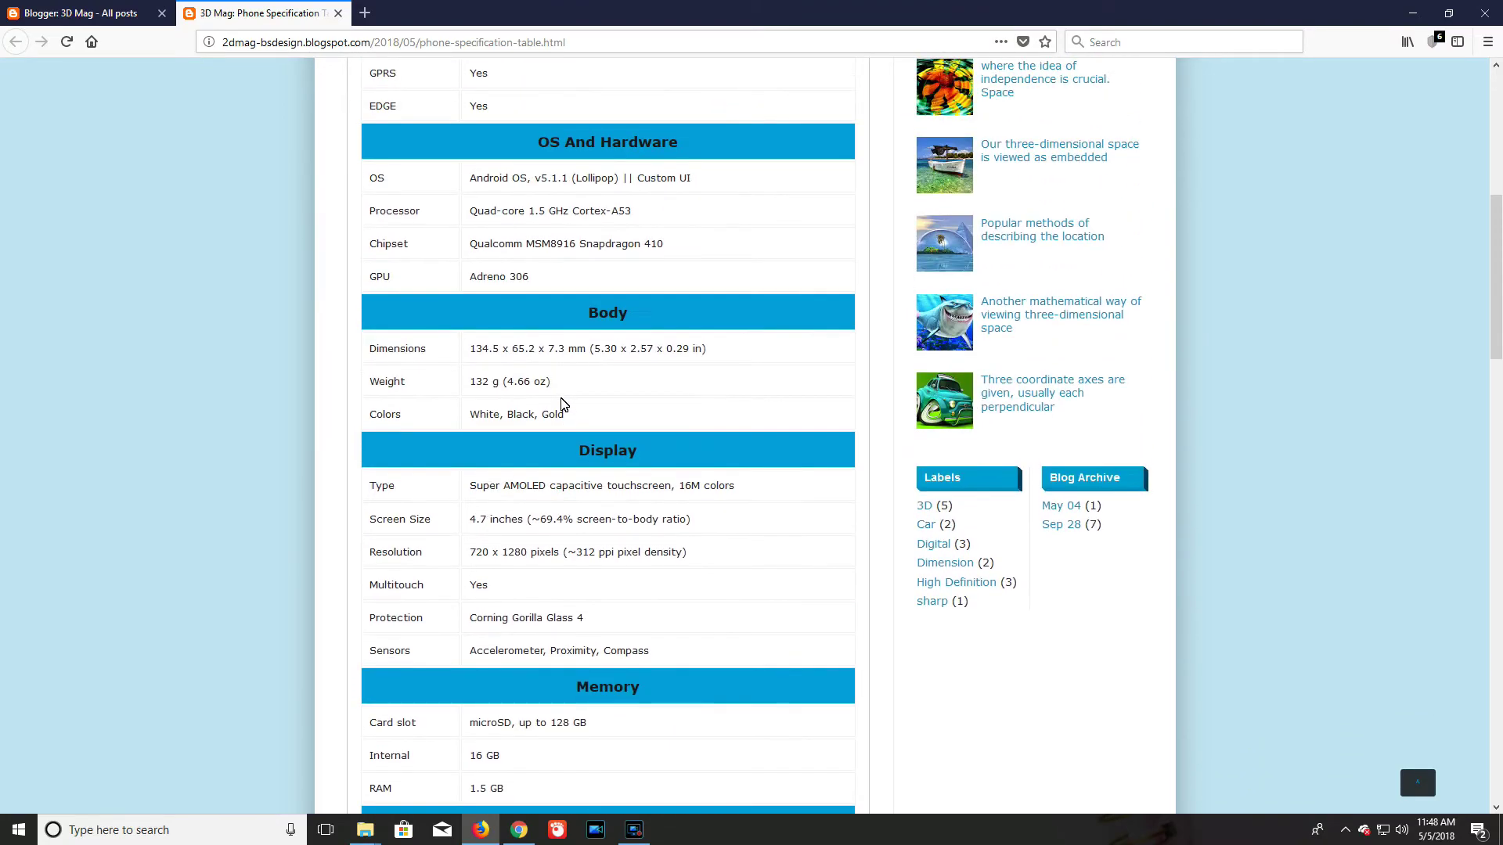
pyautogui.scroll(1, 559, 403)
pyautogui.scroll(2, 560, 402)
pyautogui.scroll(2, 561, 404)
pyautogui.scroll(1, 561, 402)
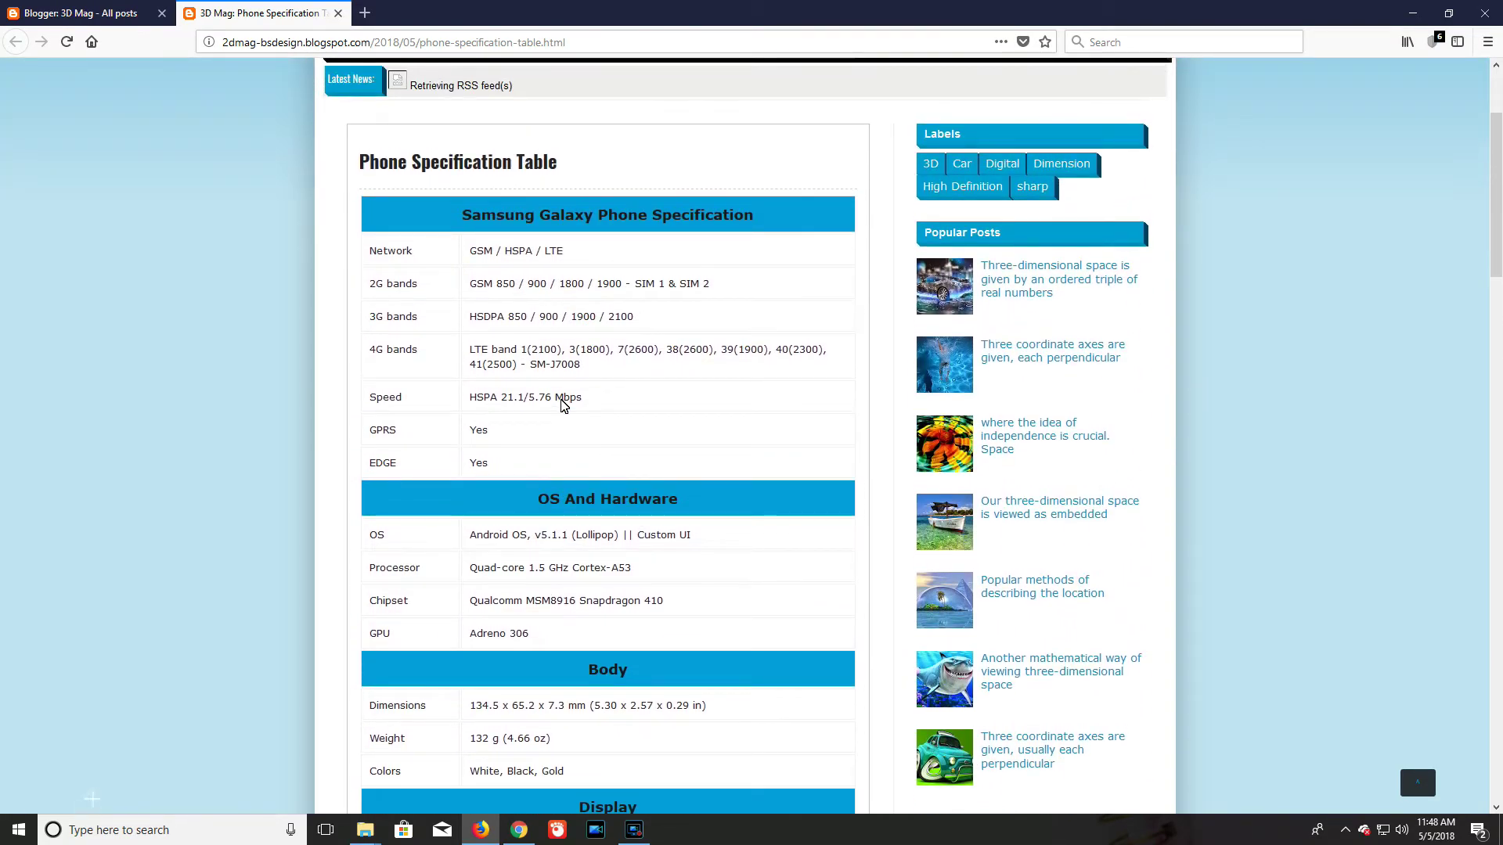